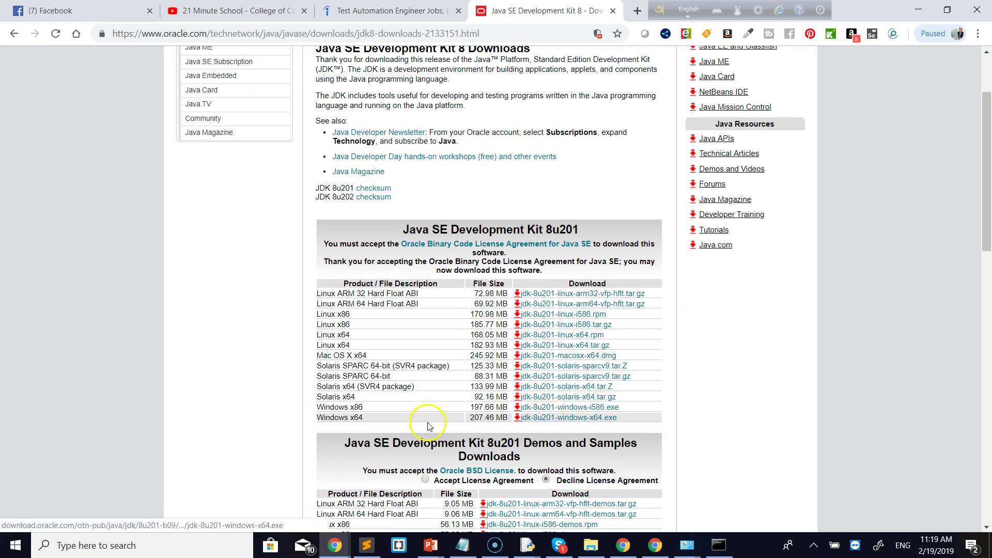
# Step: Download the Windows x64 installer for Java SE Development Kit 8u201 and show the downloaded file in its folder
pyautogui.click(555, 418)
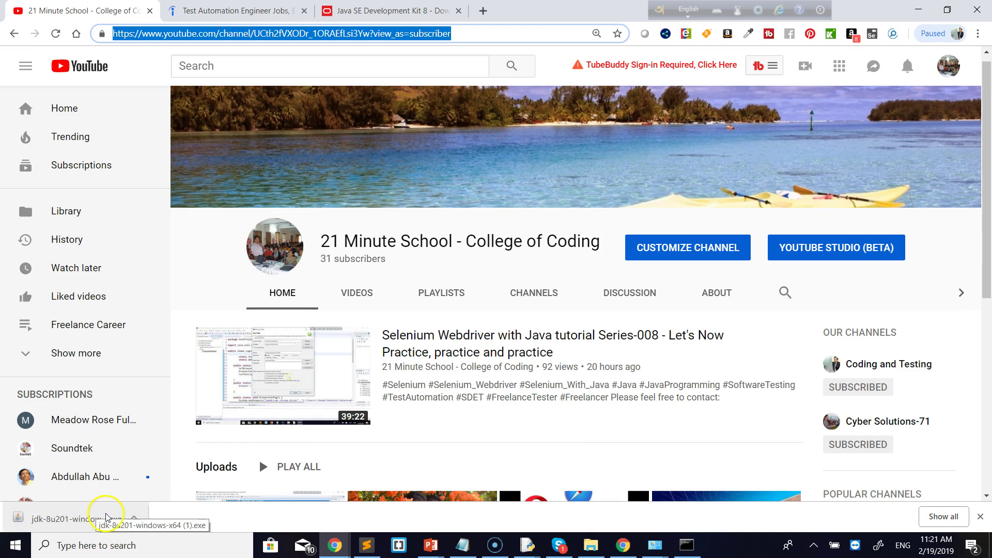
pyautogui.click(134, 518)
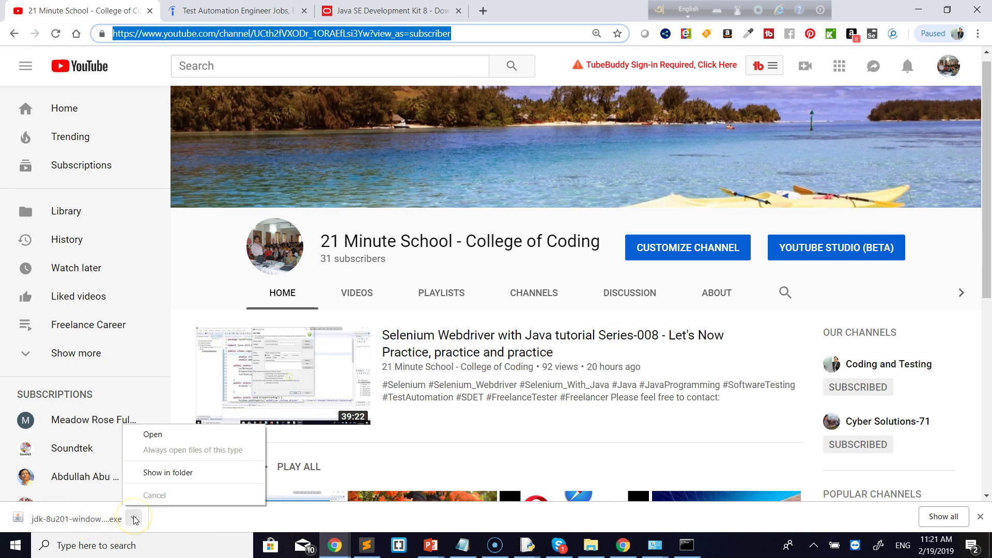
pyautogui.click(161, 473)
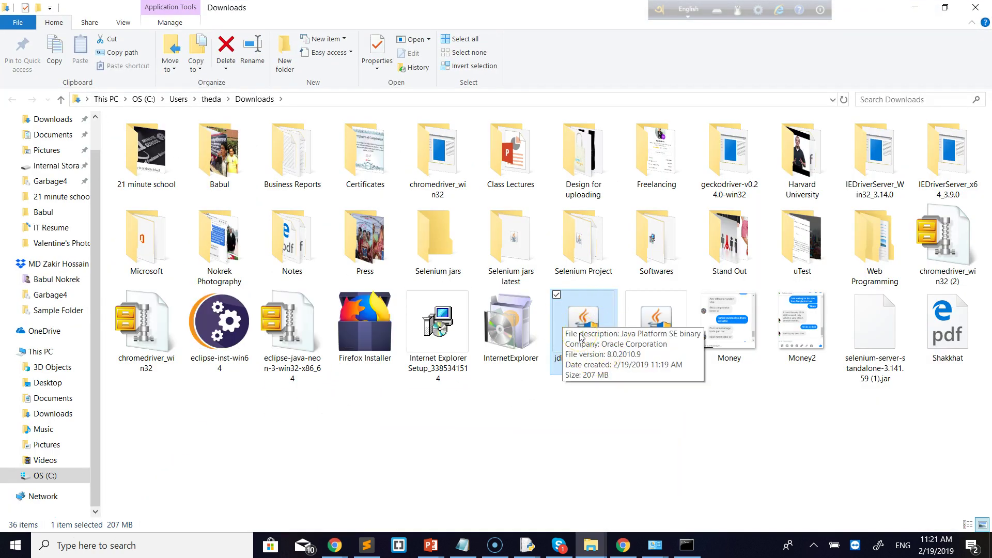
# Step: Delete the Money and Money2 images from the Downloads folder
pyautogui.click(706, 334)
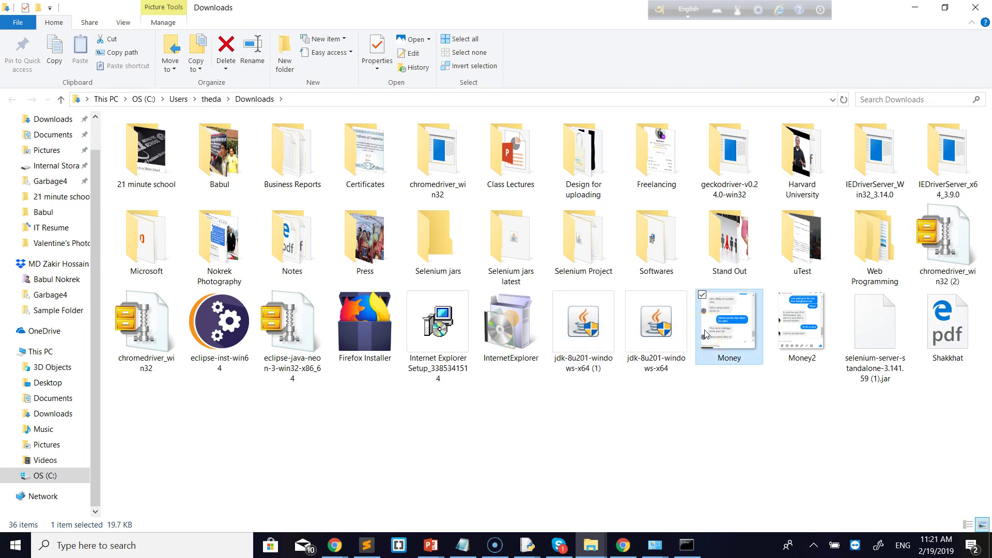
pyautogui.hotkey('shift', 'Right')
pyautogui.press('Delete')
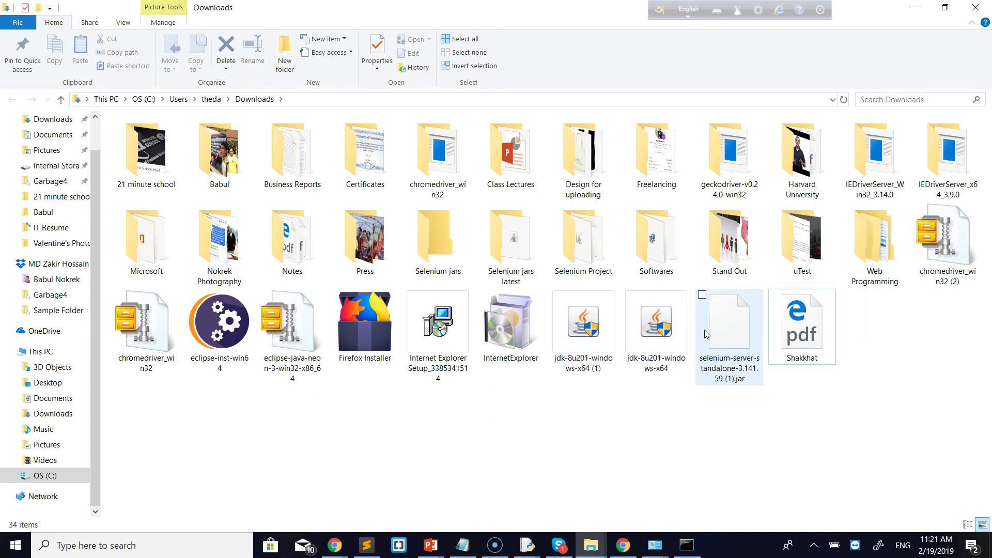
# Step: Run the jdk-8u201-windows-x64 (1) installer and start installing the default features to C:\Program Files\Java\jdk1.8.0_201\
pyautogui.doubleClick(586, 342)
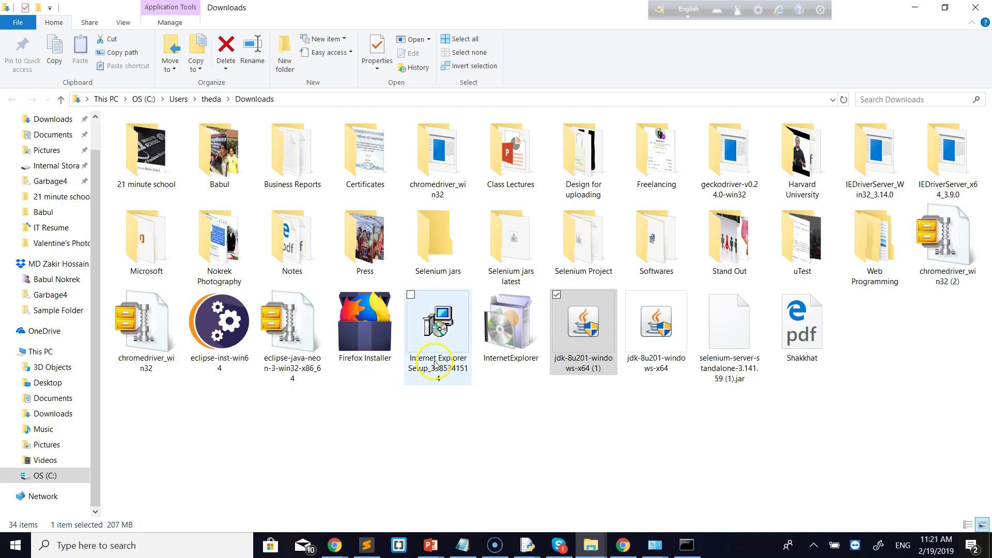
pyautogui.doubleClick(581, 362)
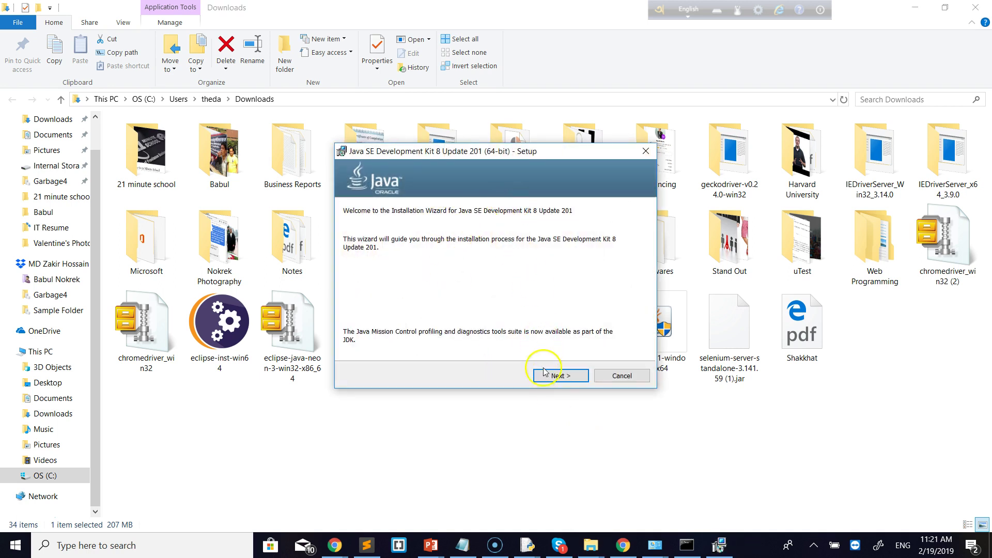
pyautogui.click(567, 380)
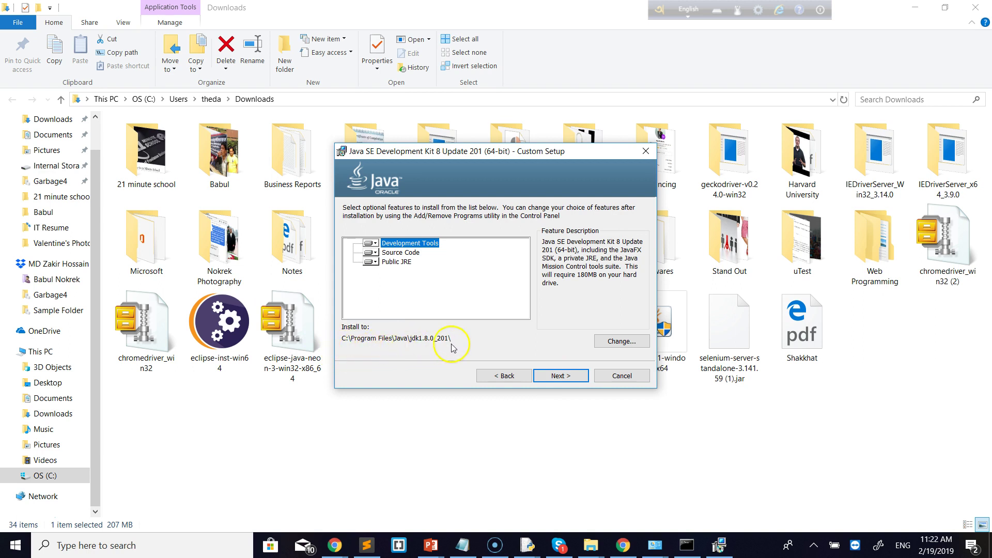
pyautogui.click(622, 346)
pyautogui.click(563, 376)
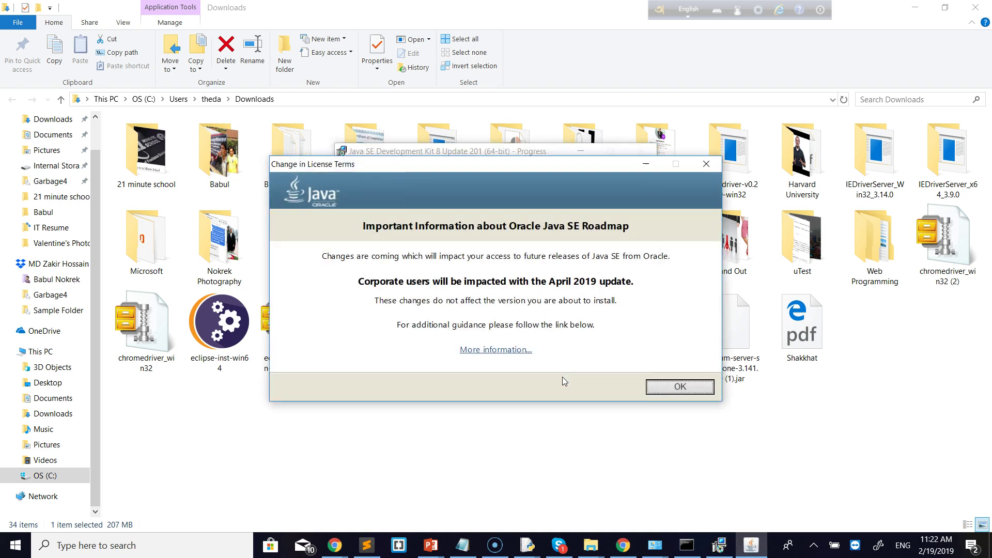
# Step: Acknowledge the license terms notice, install Java to C:\Program Files\Java\jre1.8.0_201 and close the finished setup wizard
pyautogui.click(661, 390)
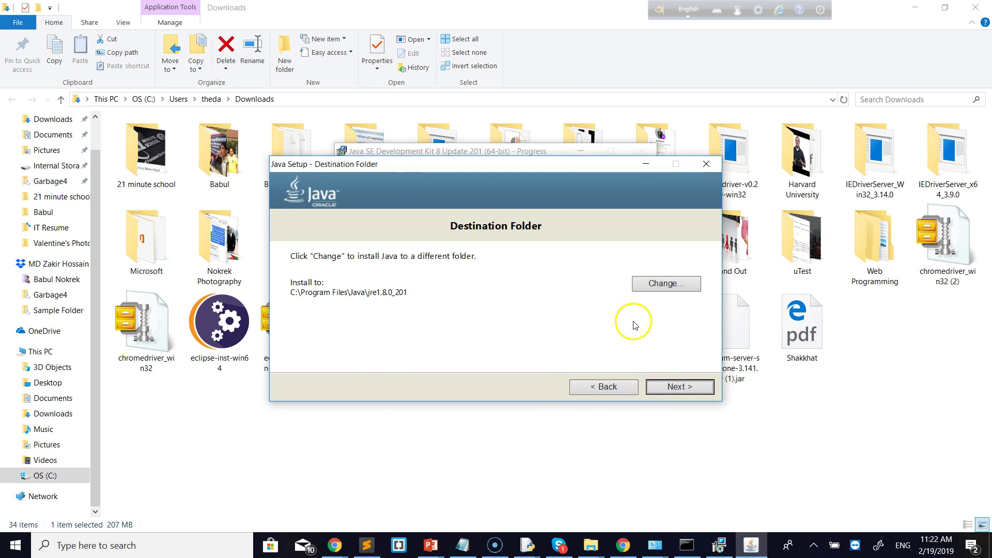
pyautogui.click(678, 385)
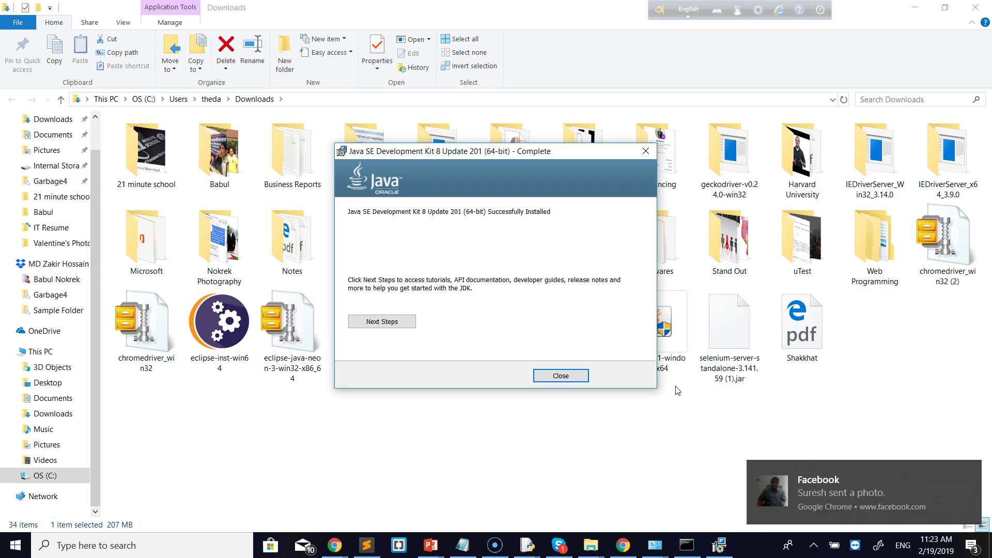
pyautogui.click(969, 471)
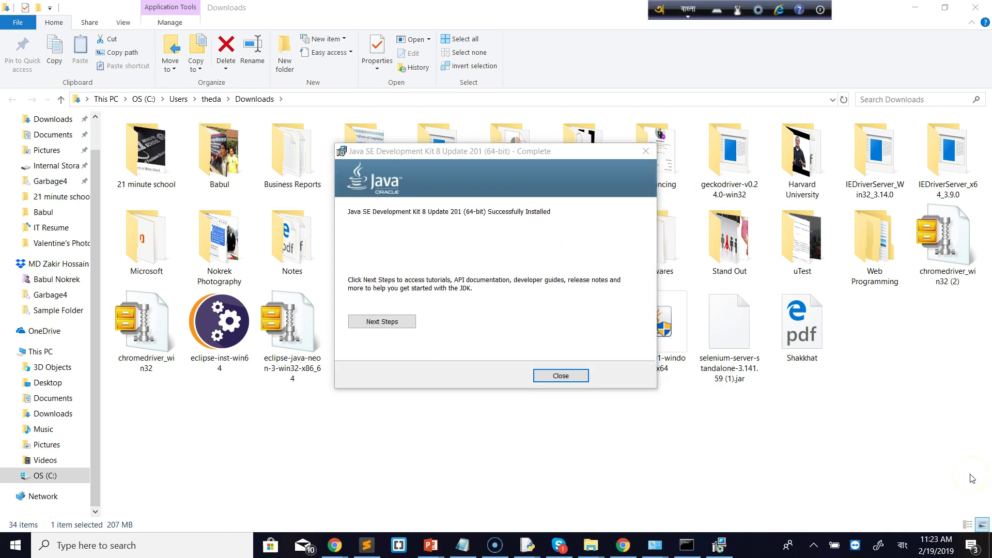
pyautogui.click(567, 376)
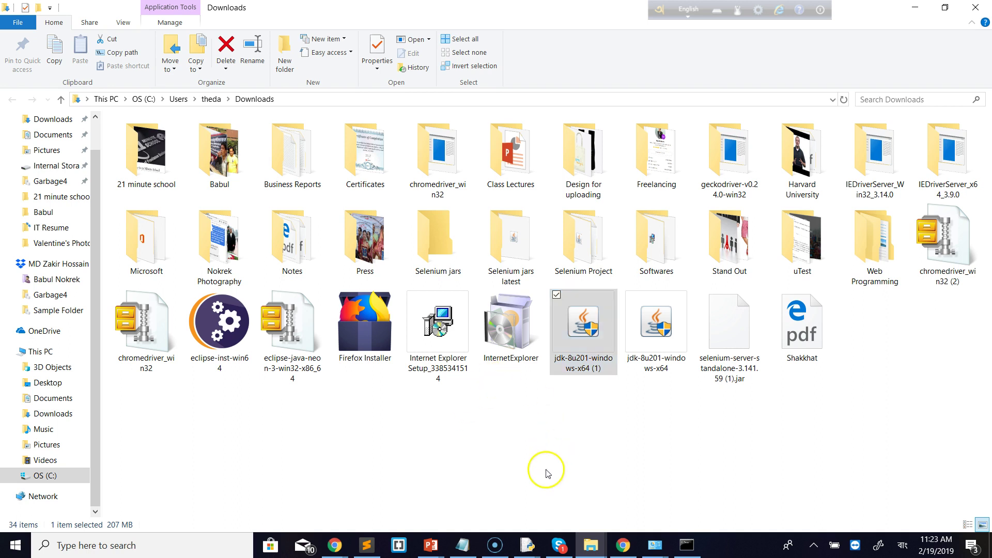
# Step: Open the installed JDK folder at C:\Program Files\Java\jdk1.8.0_201
pyautogui.click(597, 550)
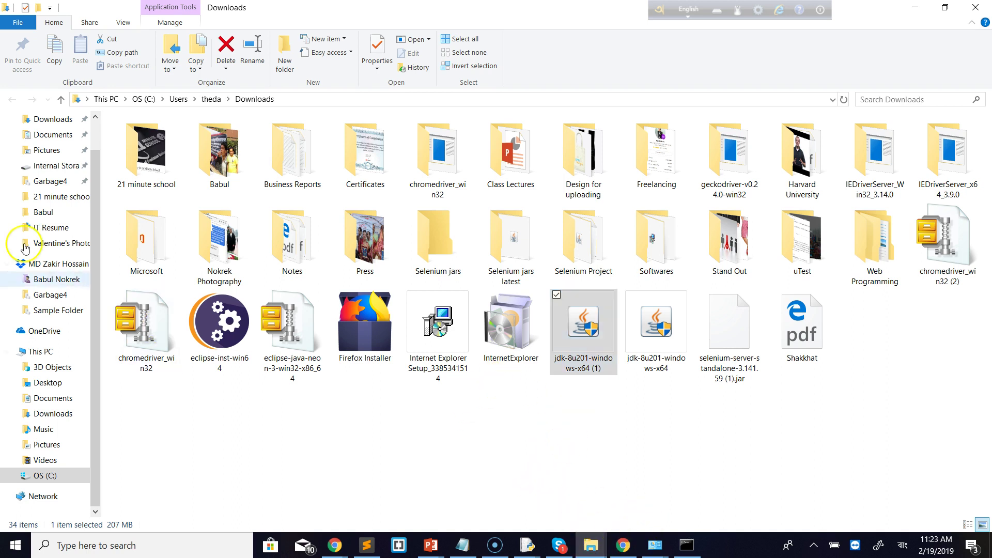
pyautogui.moveTo(96, 185); pyautogui.dragTo(95, 151)
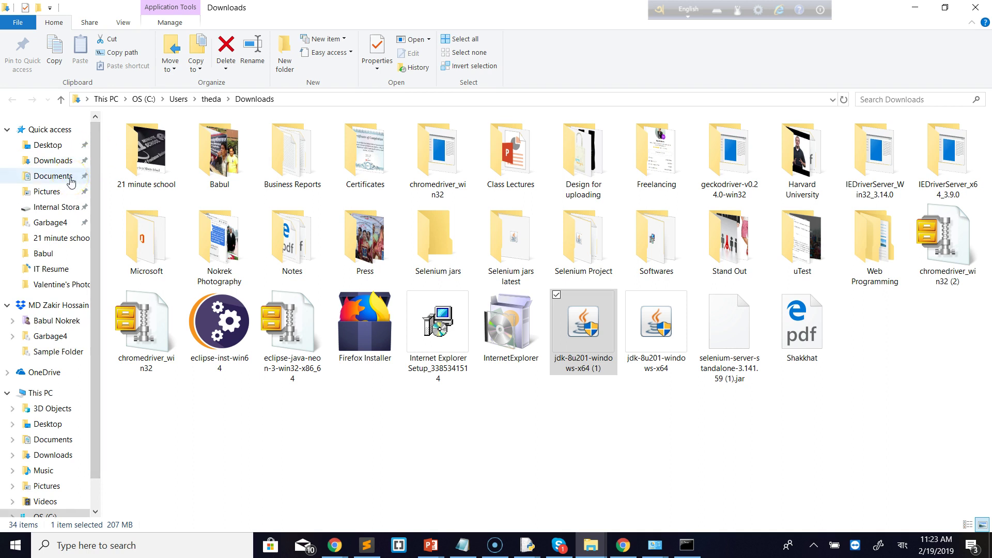
pyautogui.click(47, 396)
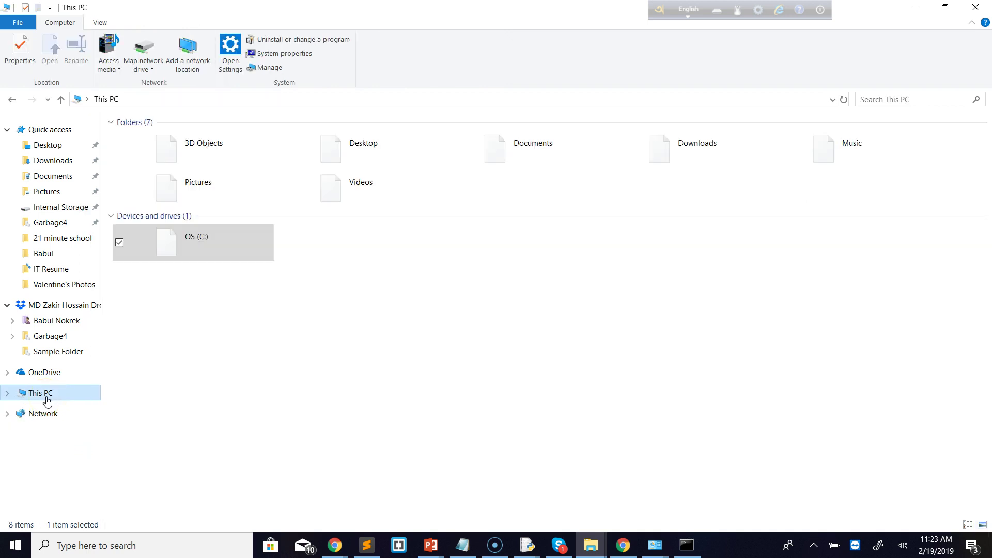
pyautogui.click(209, 241)
pyautogui.doubleClick(209, 238)
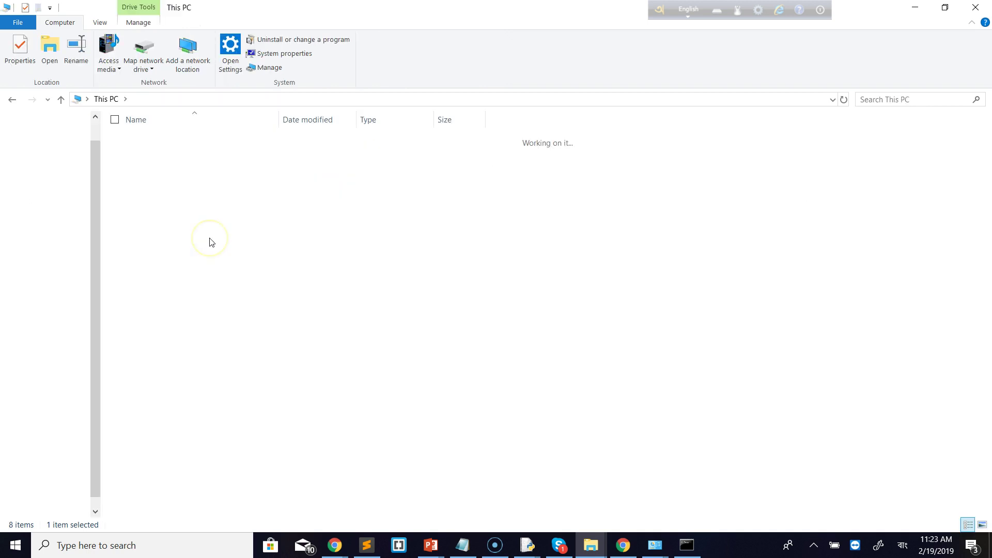
pyautogui.click(217, 238)
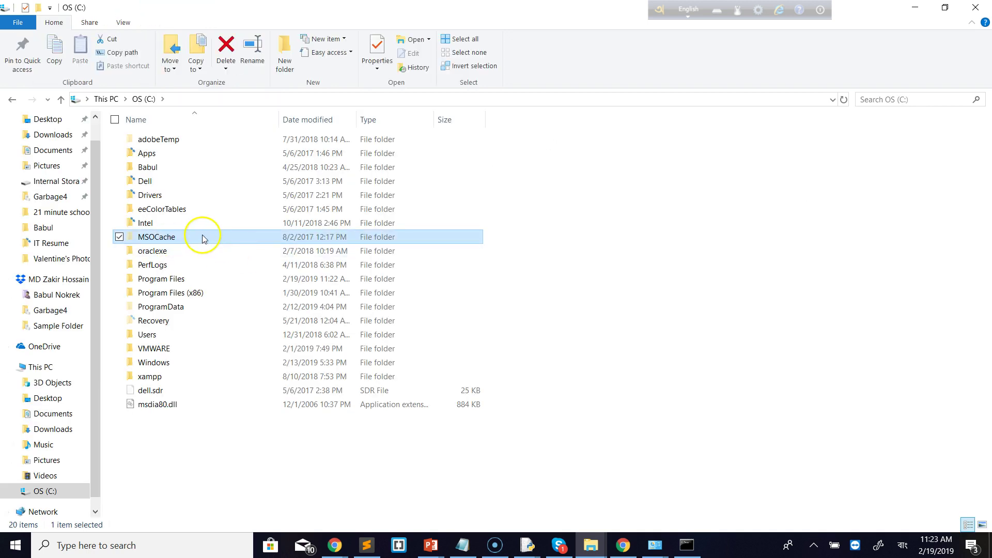
pyautogui.doubleClick(168, 282)
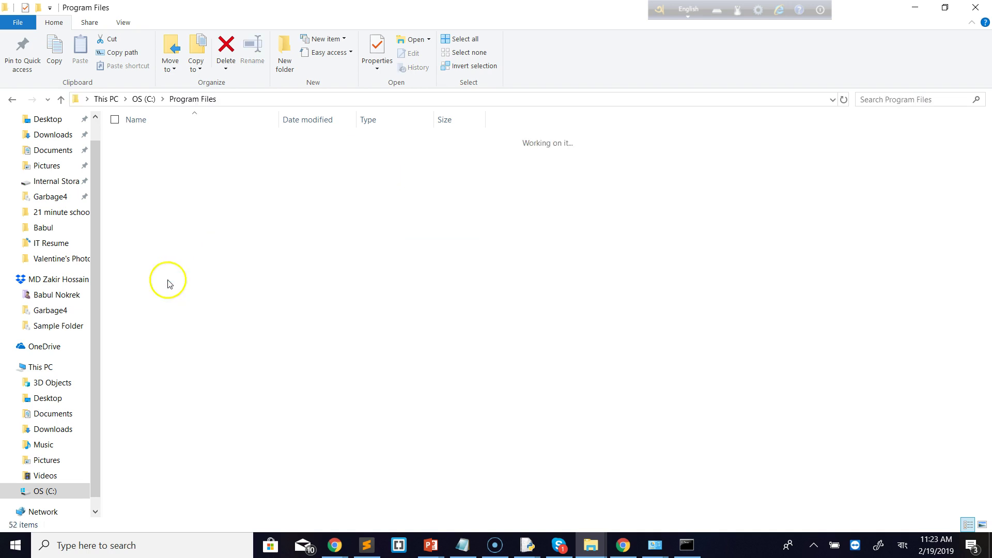
pyautogui.click(165, 280)
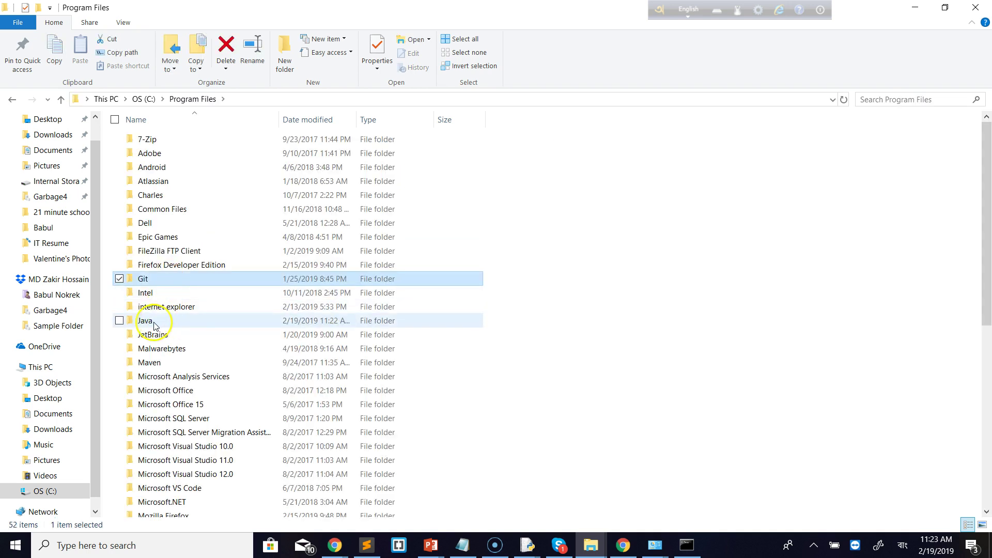
pyautogui.doubleClick(175, 326)
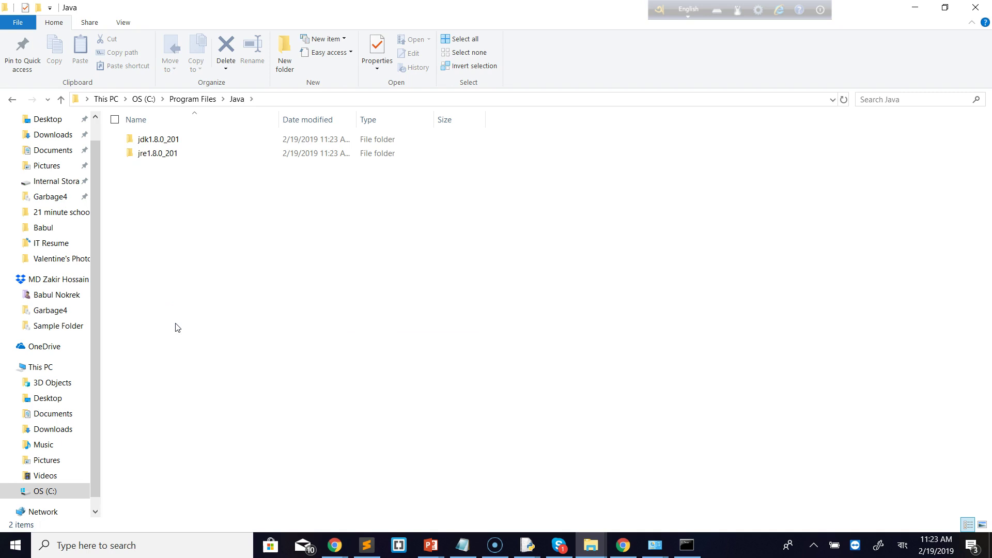
pyautogui.doubleClick(161, 139)
# Step: Examine and compare the full paths of the jdk1.8.0_201 folder and its bin subfolder
pyautogui.click(321, 100)
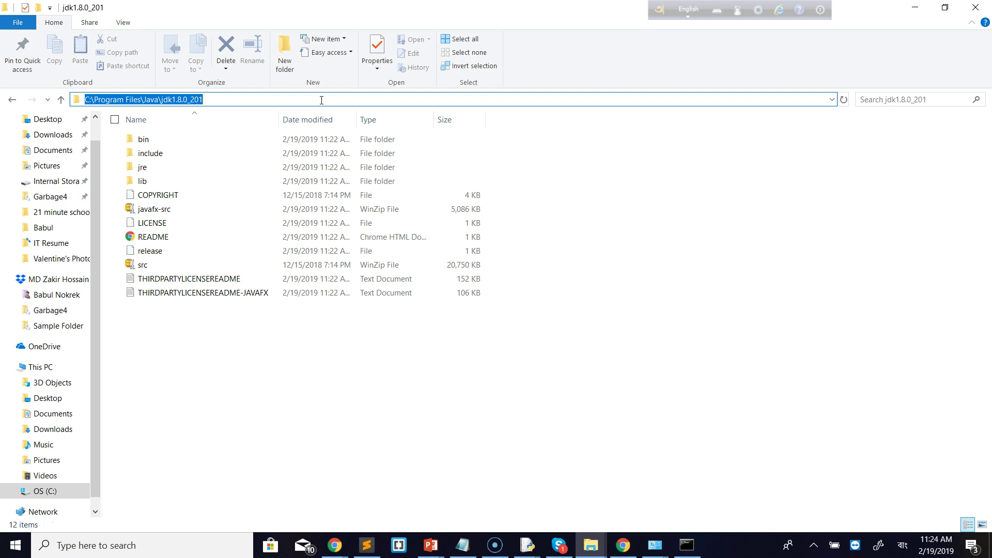
pyautogui.click(210, 99)
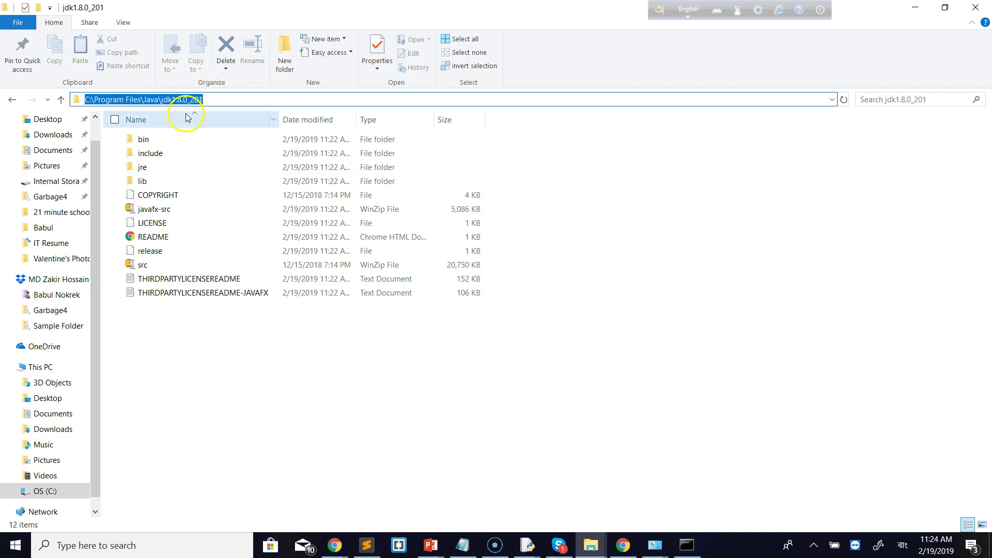
pyautogui.doubleClick(143, 140)
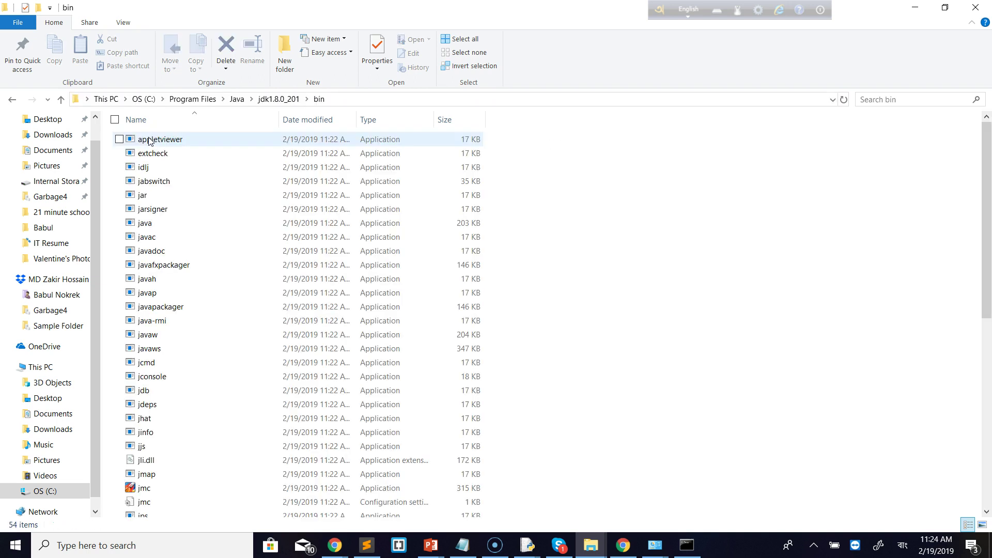
pyautogui.moveTo(280, 99); pyautogui.dragTo(359, 100)
pyautogui.click(365, 100)
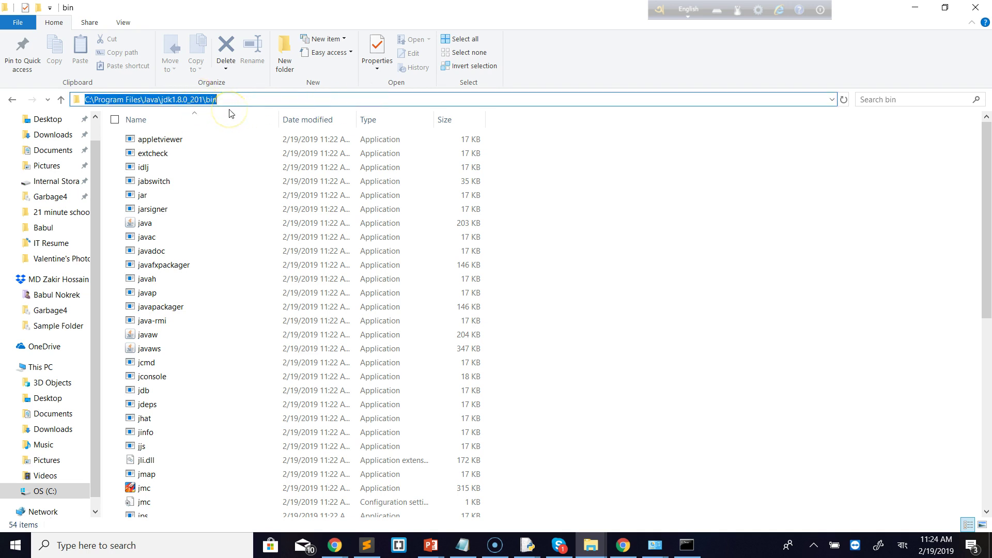
pyautogui.click(12, 100)
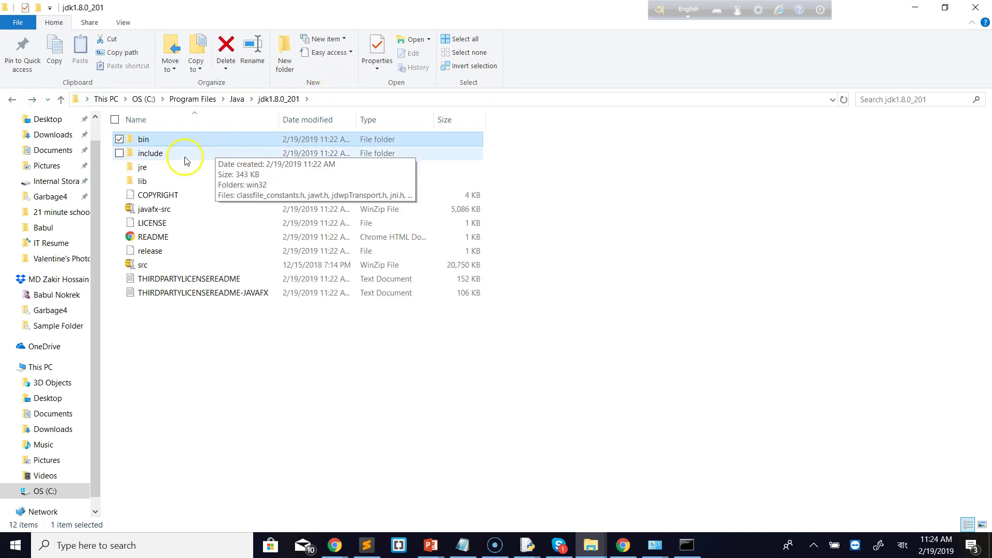
pyautogui.click(329, 104)
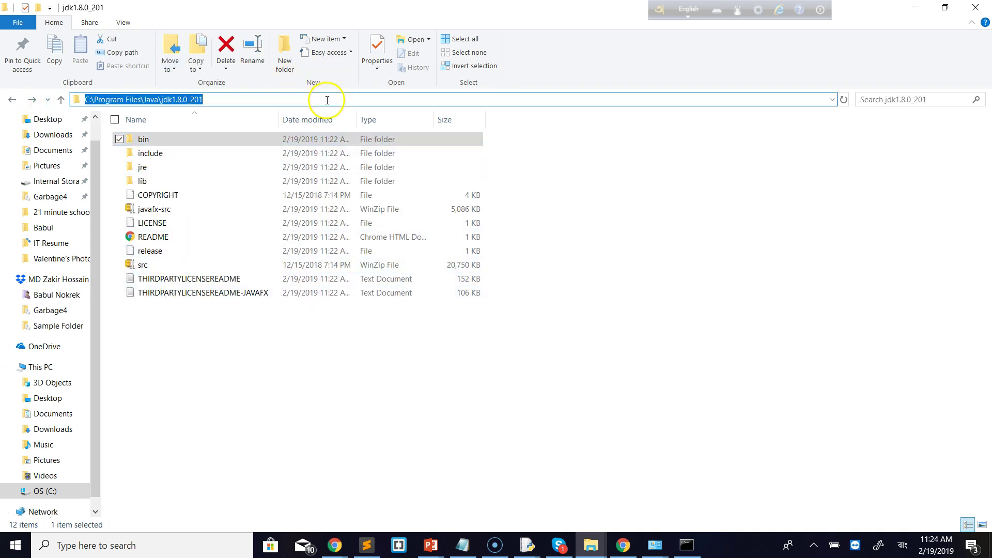
pyautogui.click(261, 101)
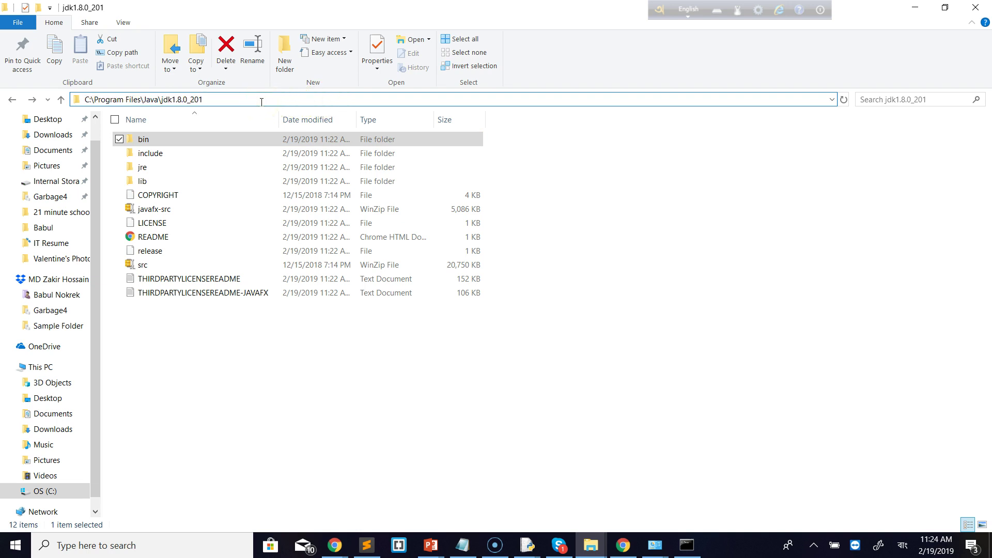
pyautogui.hotkey('ctrl', 'a')
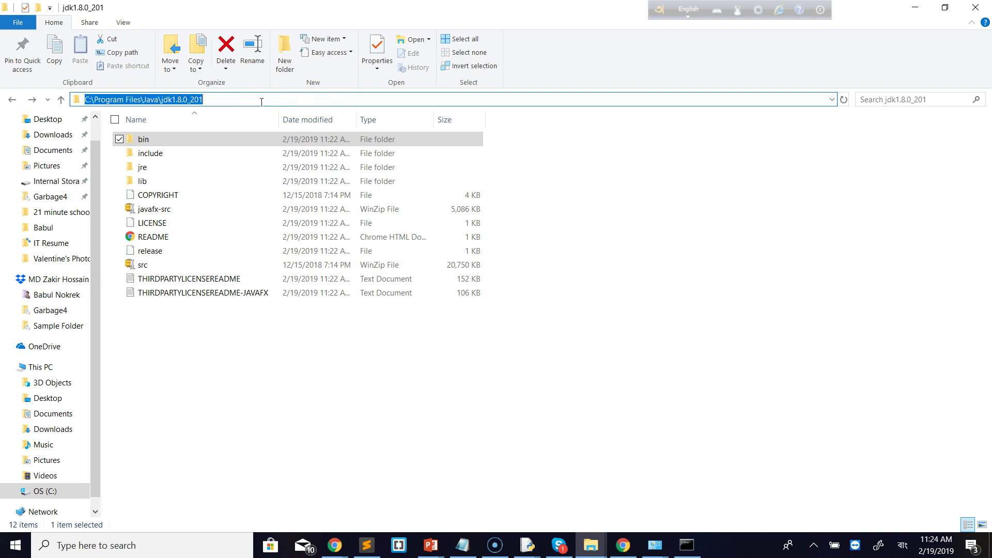
pyautogui.doubleClick(173, 141)
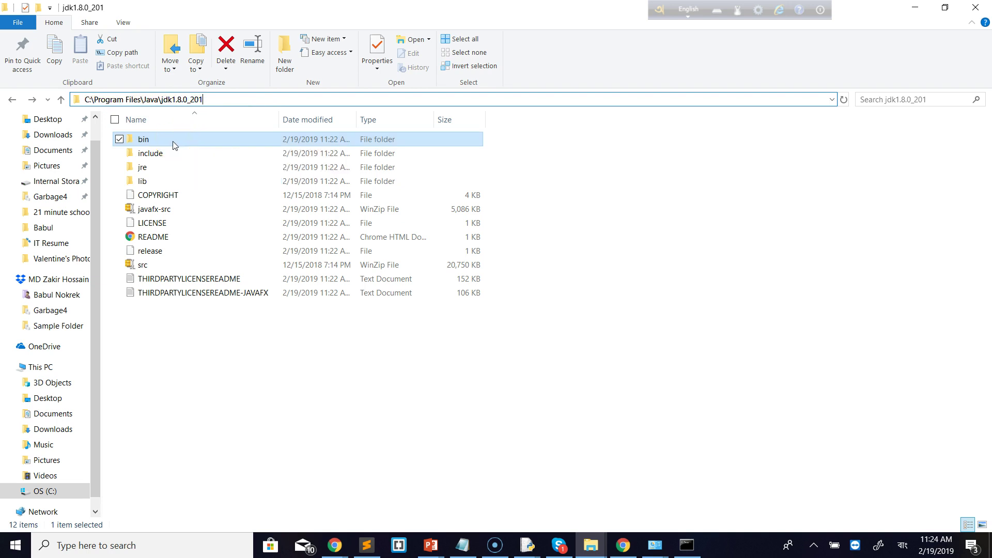
pyautogui.click(345, 99)
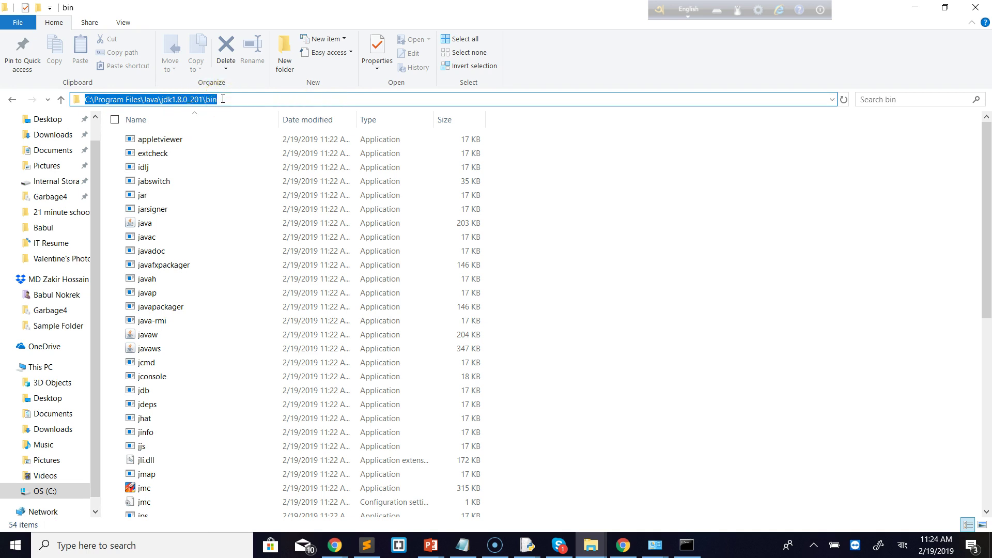
# Step: Return to the jdk1.8.0_201 folder, copy its full path and switch to the Control Panel System window
pyautogui.click(13, 99)
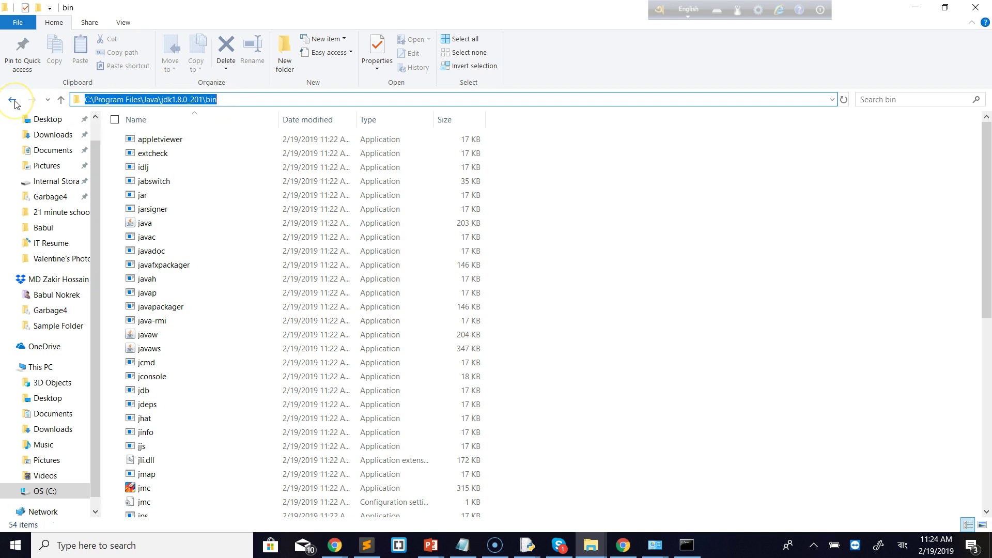
pyautogui.click(335, 97)
pyautogui.hotkey('ctrl', 'c')
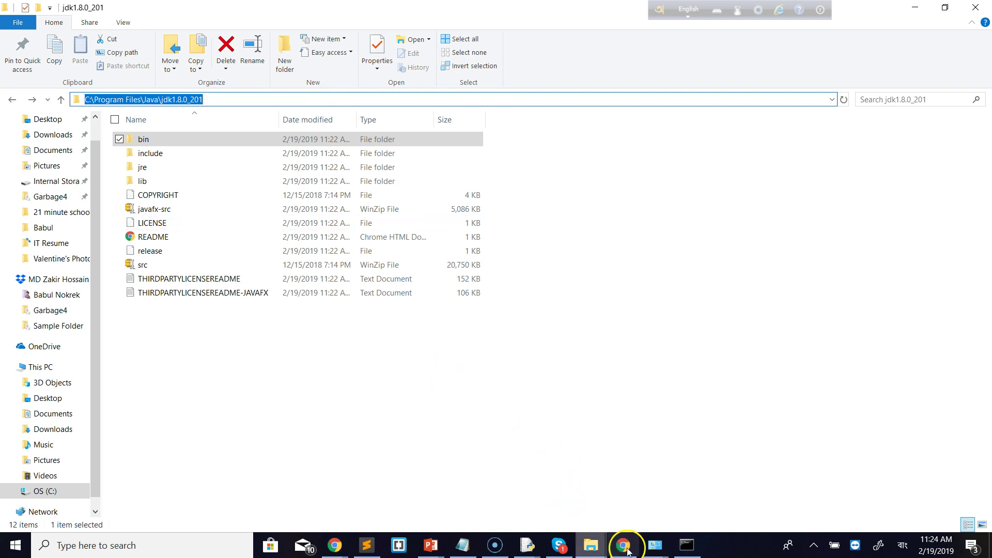
pyautogui.click(657, 548)
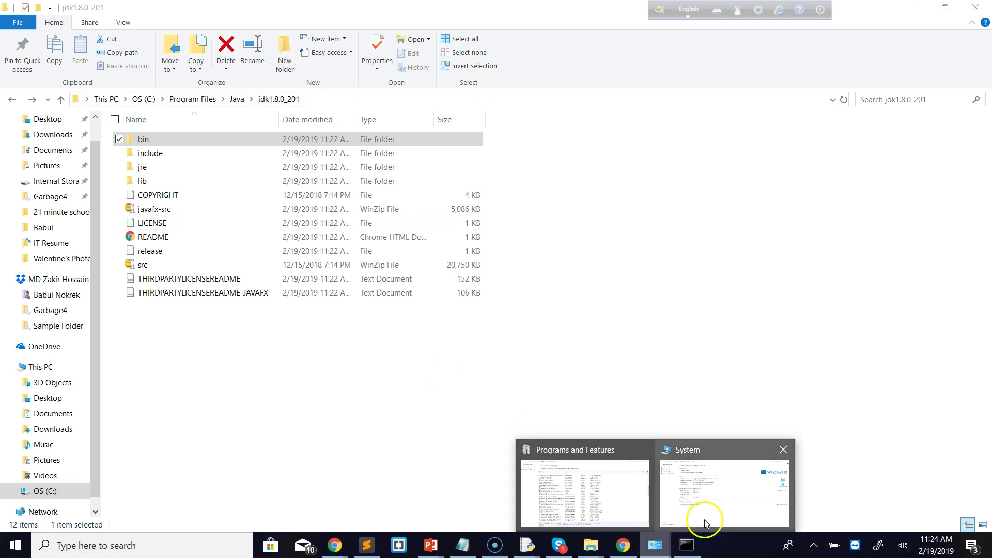
pyautogui.click(708, 498)
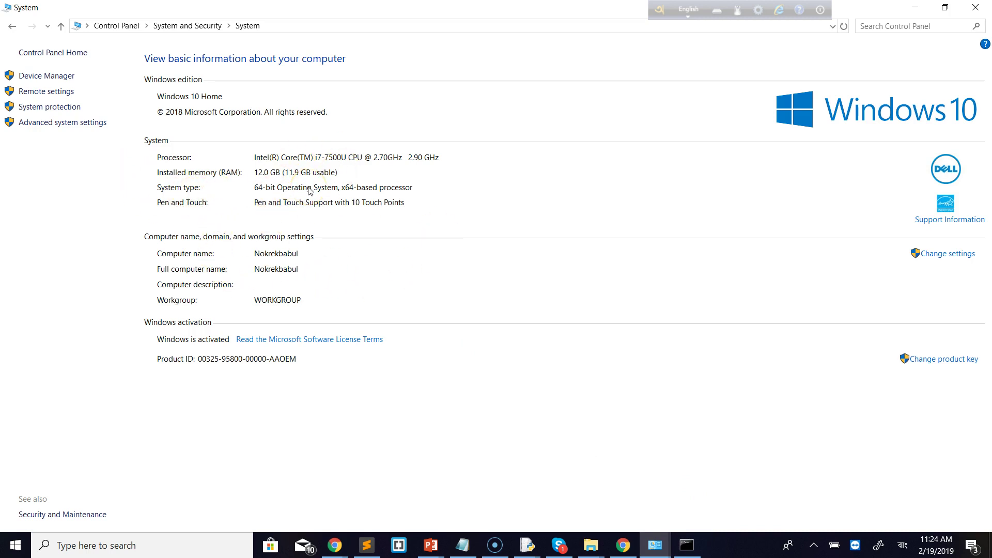
# Step: Open the environment variables from the advanced system settings and delete the existing JAVA_HOME system variable
pyautogui.click(267, 195)
pyautogui.click(50, 128)
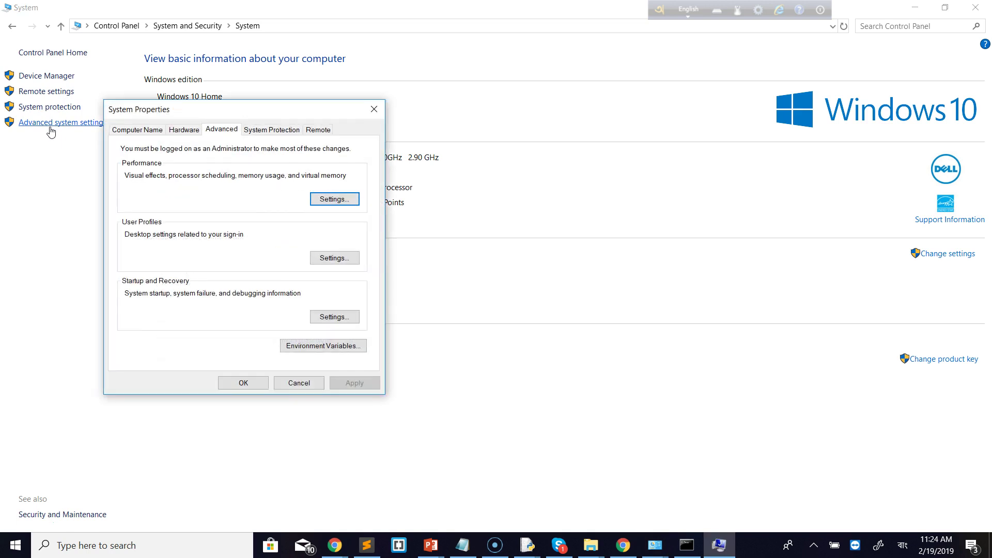
pyautogui.click(308, 350)
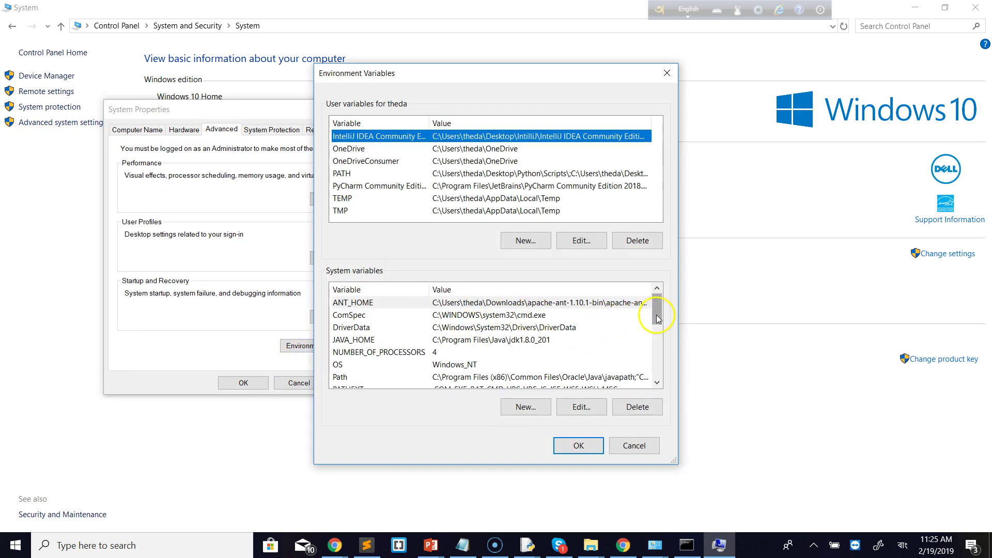
pyautogui.moveTo(658, 318); pyautogui.dragTo(658, 322)
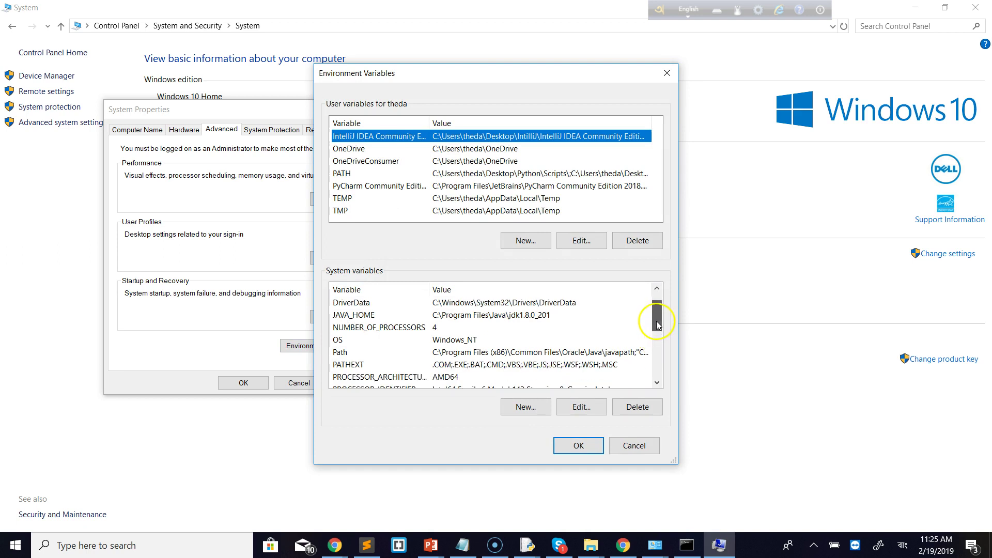
pyautogui.click(502, 318)
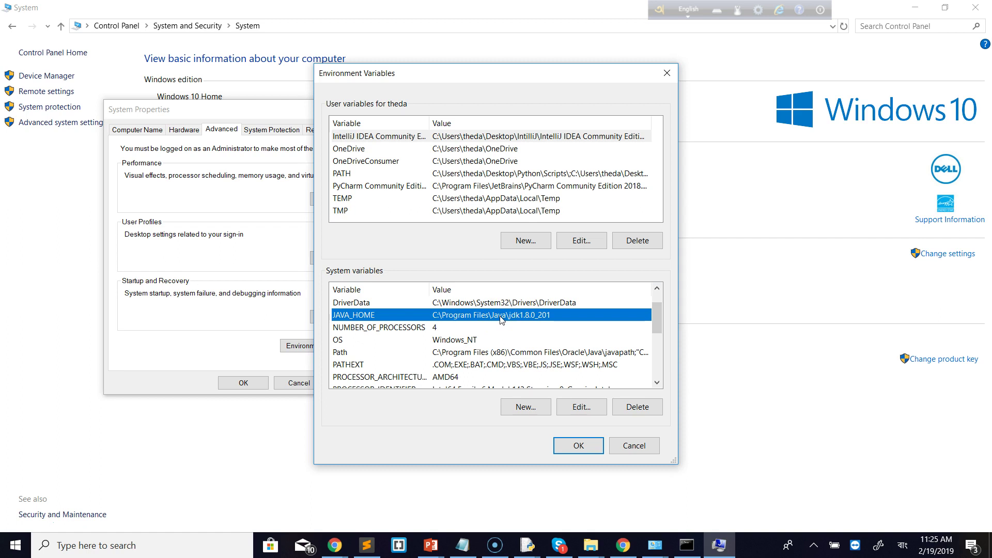
pyautogui.click(637, 408)
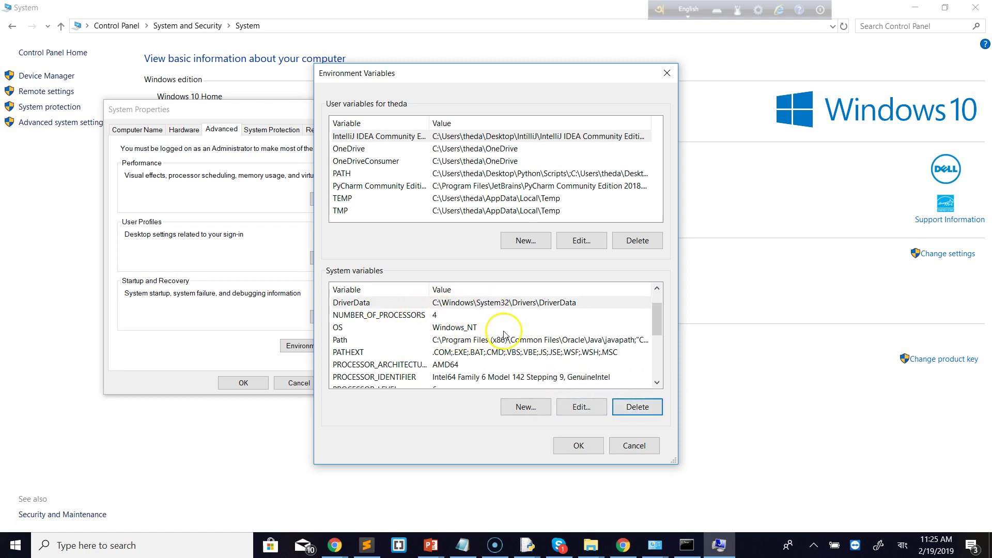
# Step: Create a system variable JAVA_HOME with the value C:\Program Files\Java\jdk1.8.0_201, using the English (United States) keyboard for input
pyautogui.click(527, 408)
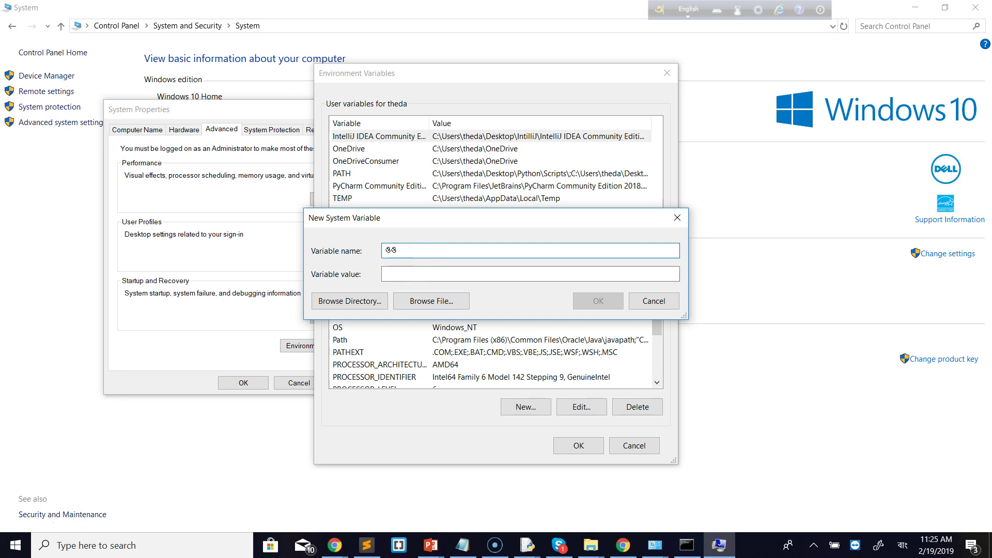
pyautogui.click(902, 545)
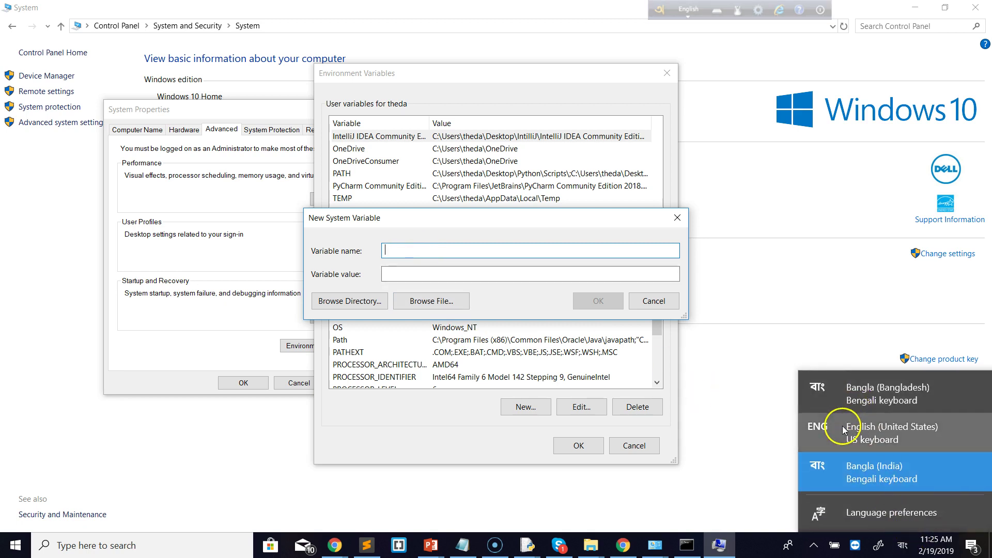
pyautogui.click(855, 429)
pyautogui.click(400, 248)
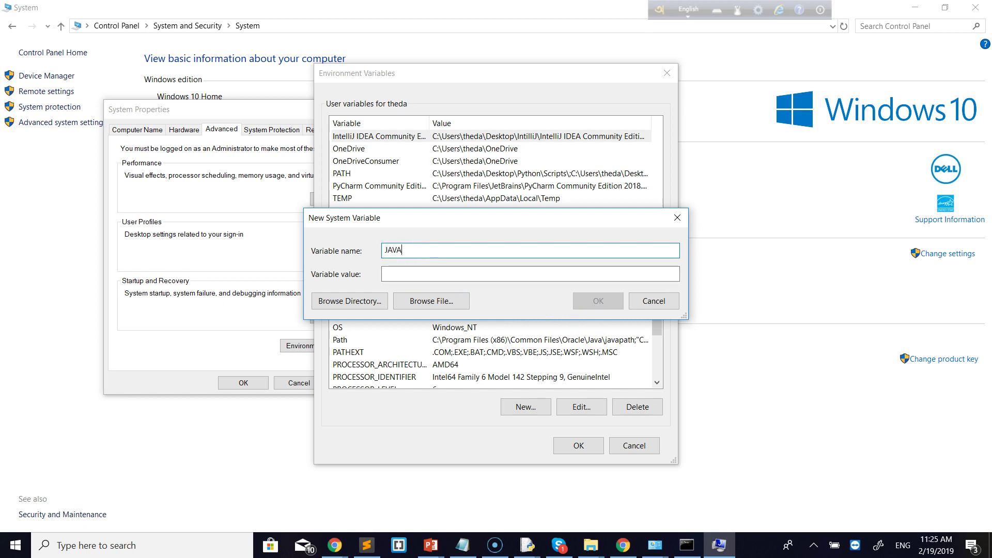
pyautogui.write('JAVA_HOME')
pyautogui.click(407, 270)
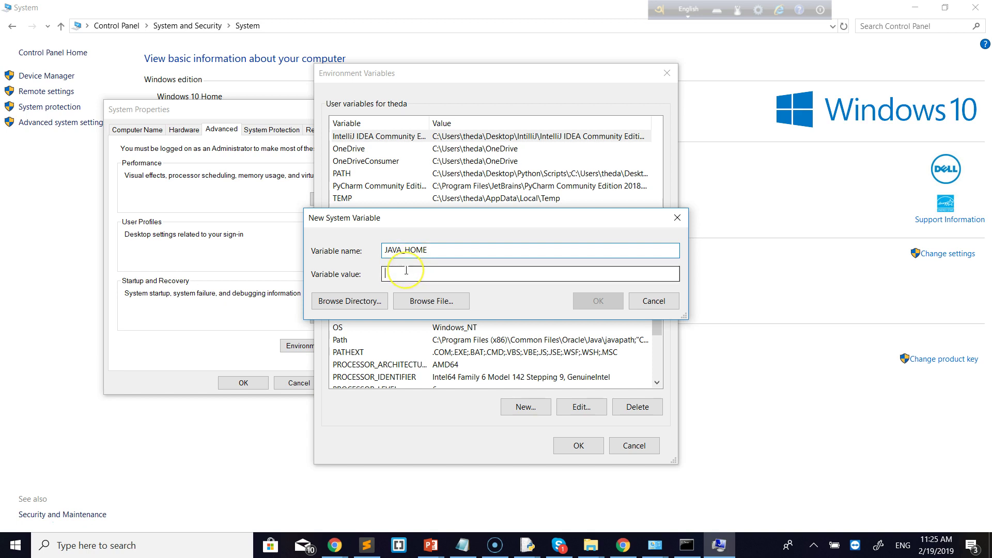
pyautogui.hotkey('ctrl', 'v')
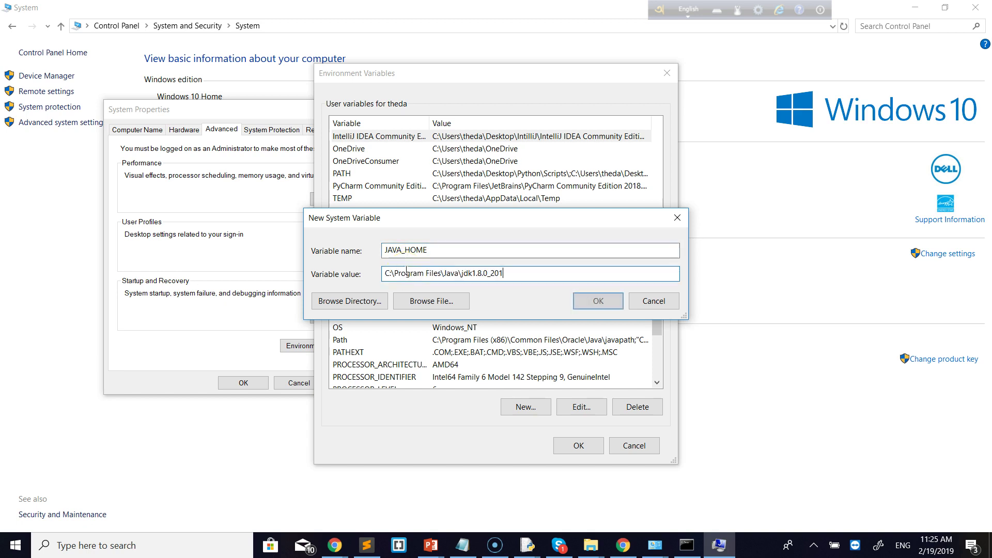
pyautogui.click(599, 305)
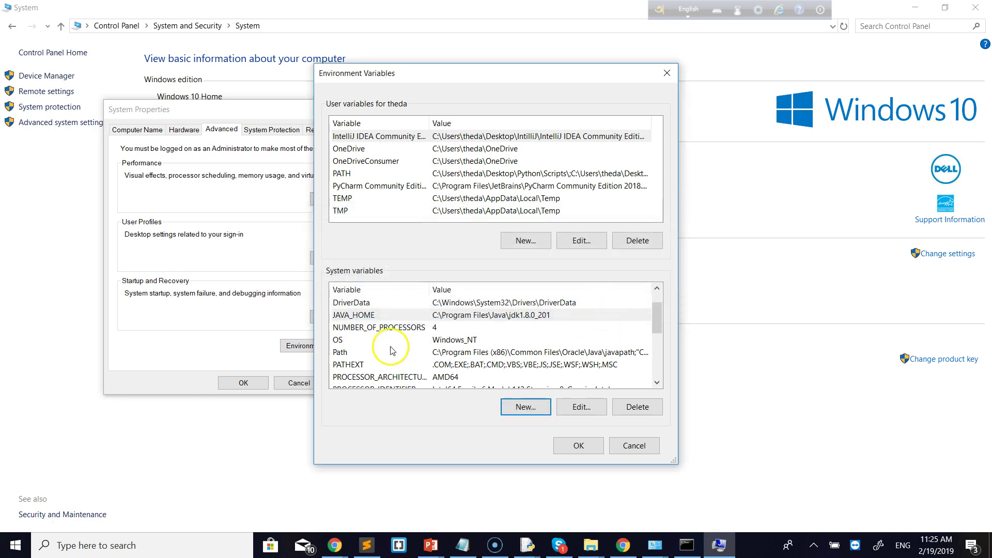
# Step: Add the entry C:\Program Files\Java\jdk1.8.0_201\bin to the Path system variable
pyautogui.doubleClick(442, 354)
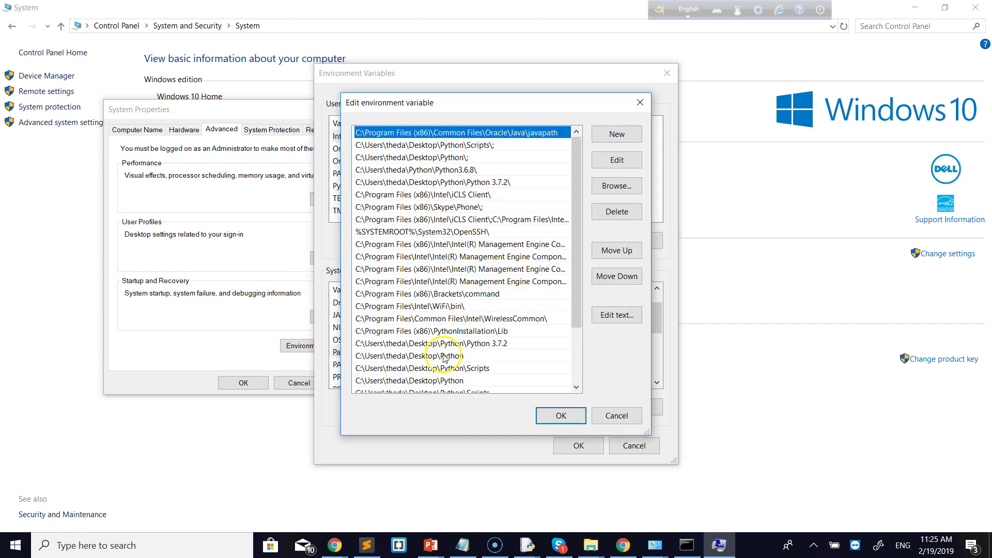
pyautogui.click(620, 136)
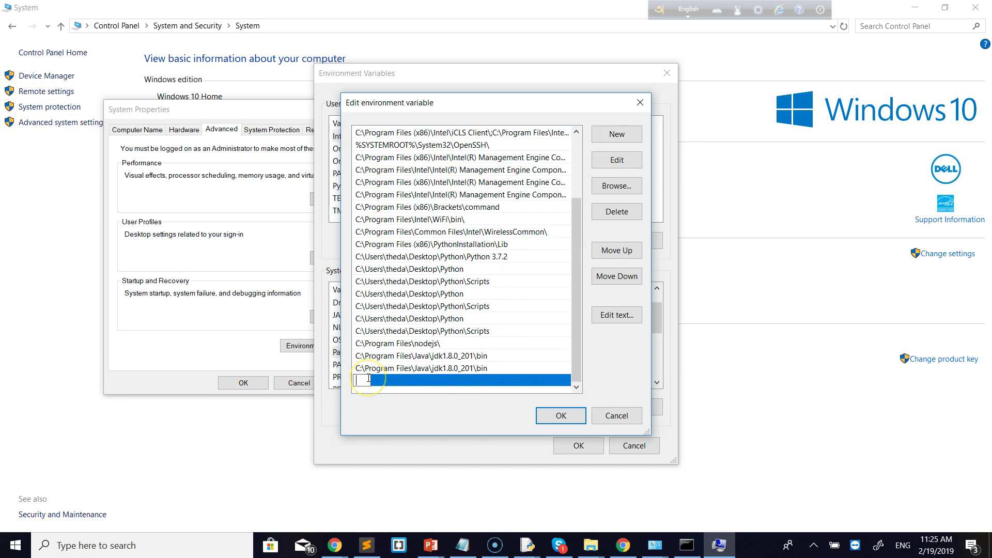
pyautogui.hotkey('ctrl', 'v')
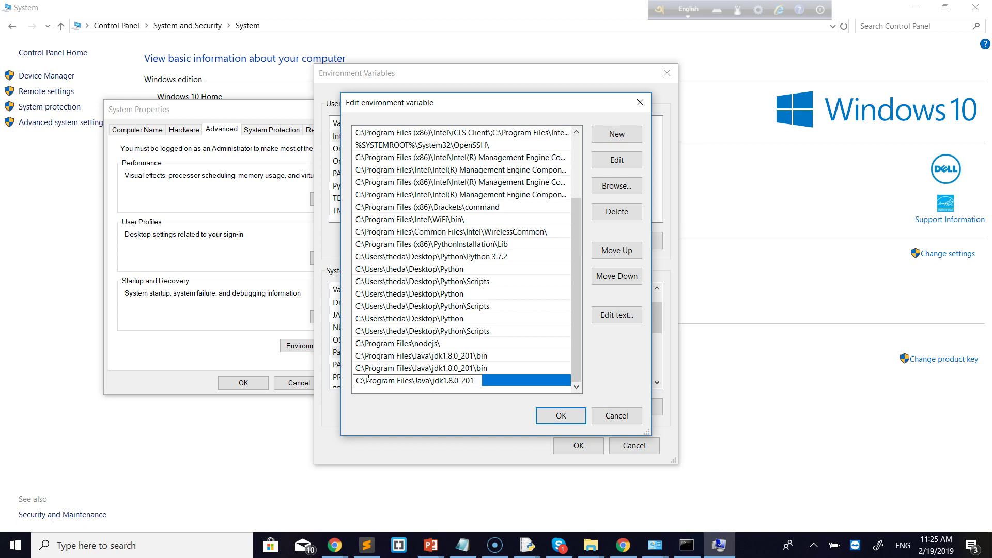
pyautogui.write('\\bin')
# Step: Open the bin subfolder of jdk1.8.0_201 in File Explorer and check its full path against the new Path entry
pyautogui.click(591, 547)
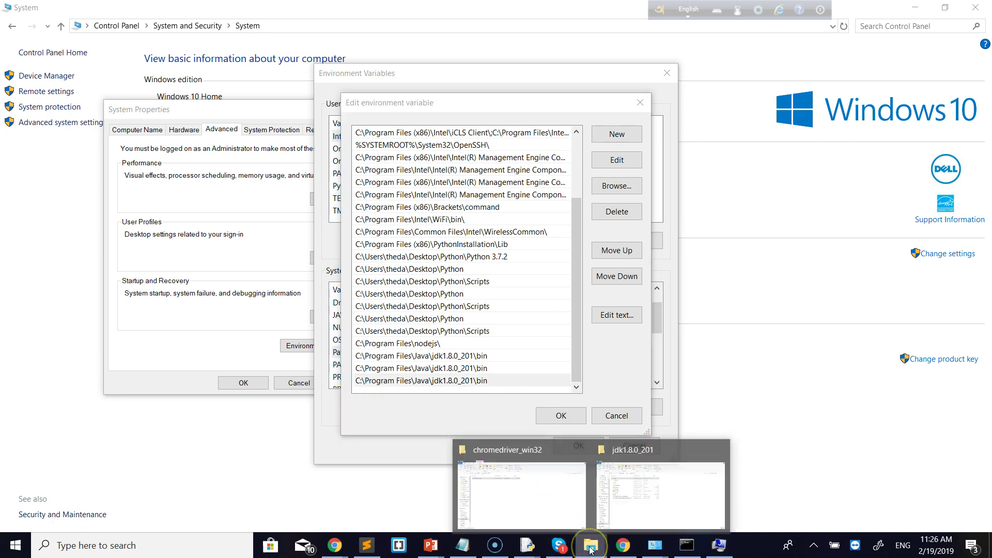
pyautogui.click(620, 505)
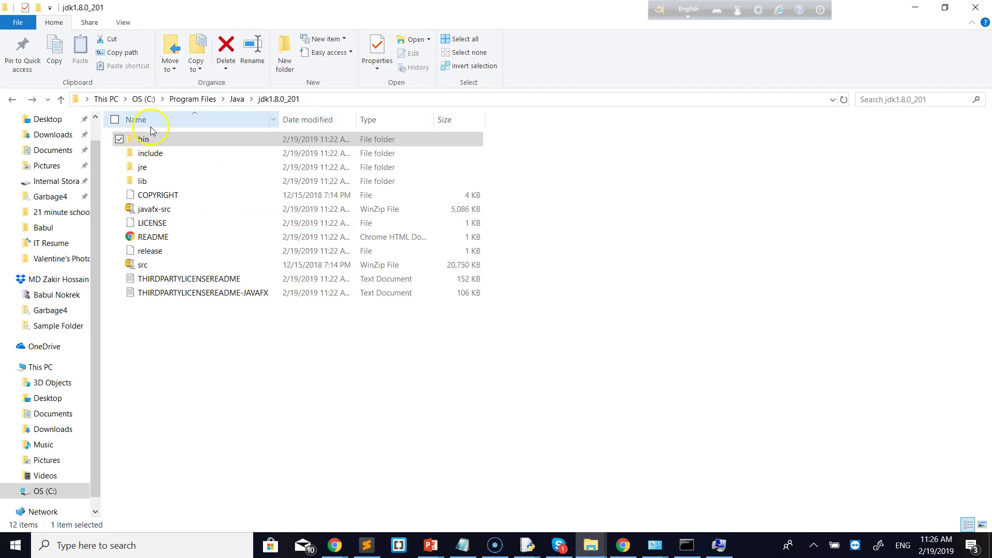
pyautogui.click(158, 143)
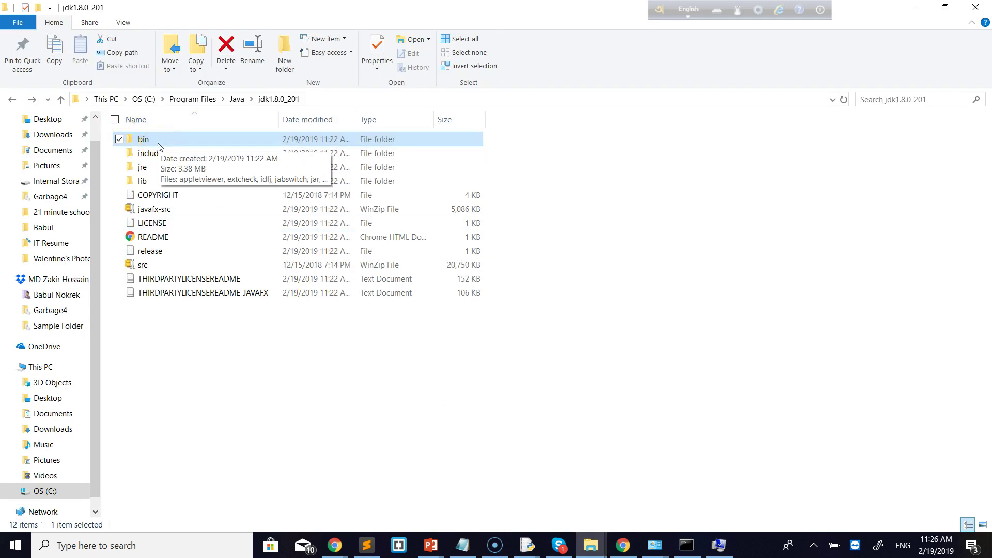
pyautogui.doubleClick(158, 144)
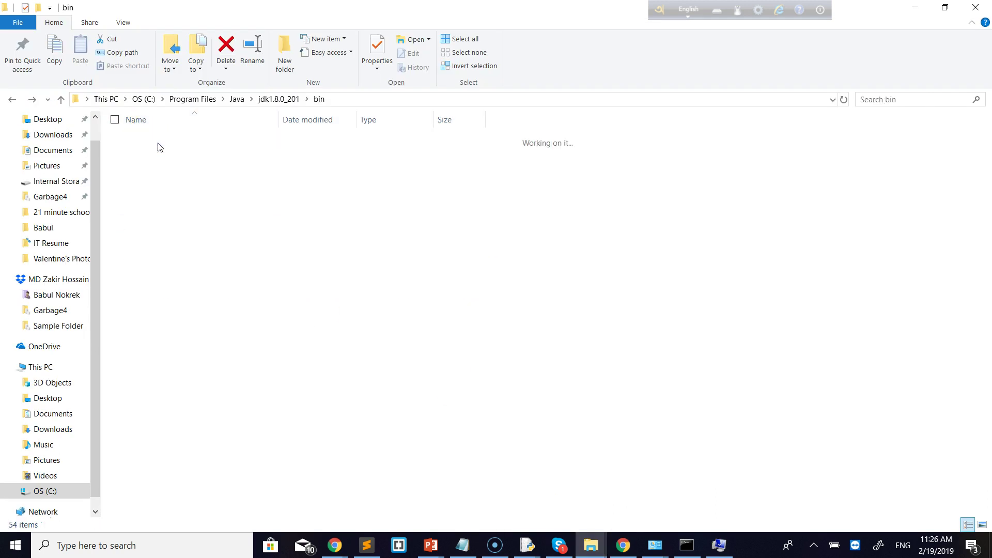
pyautogui.click(338, 100)
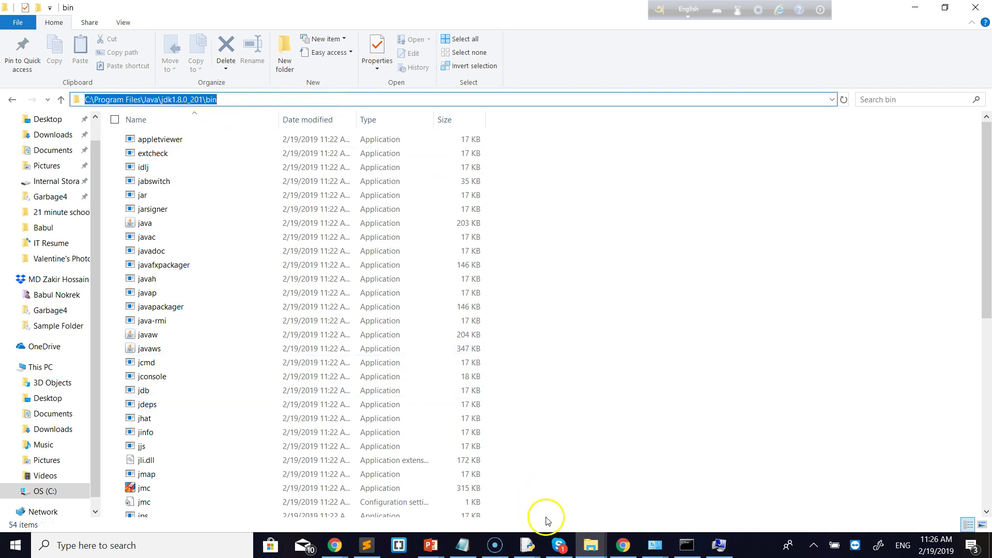
# Step: Return to the open Path editor and confirm the Path entries, the environment variables and the system properties
pyautogui.click(655, 545)
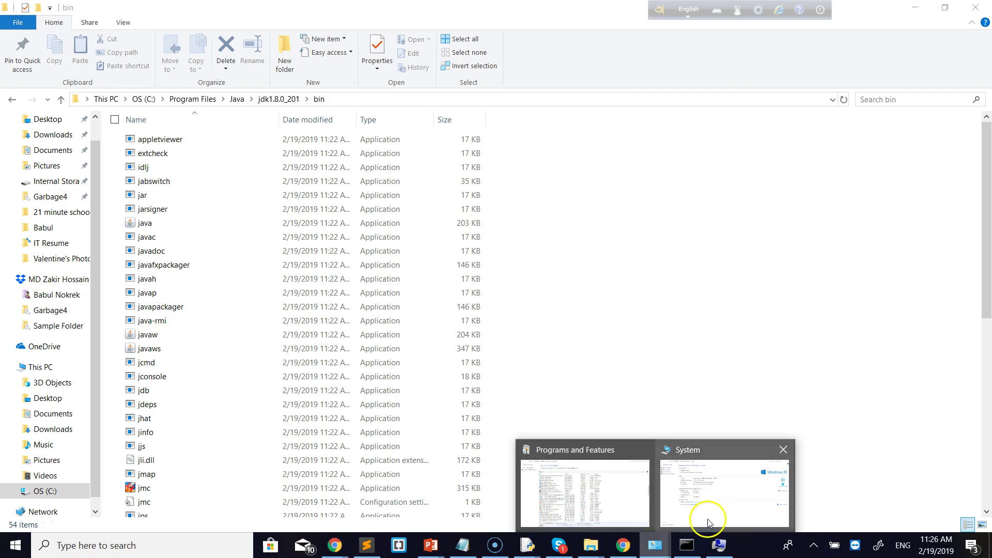
pyautogui.click(673, 510)
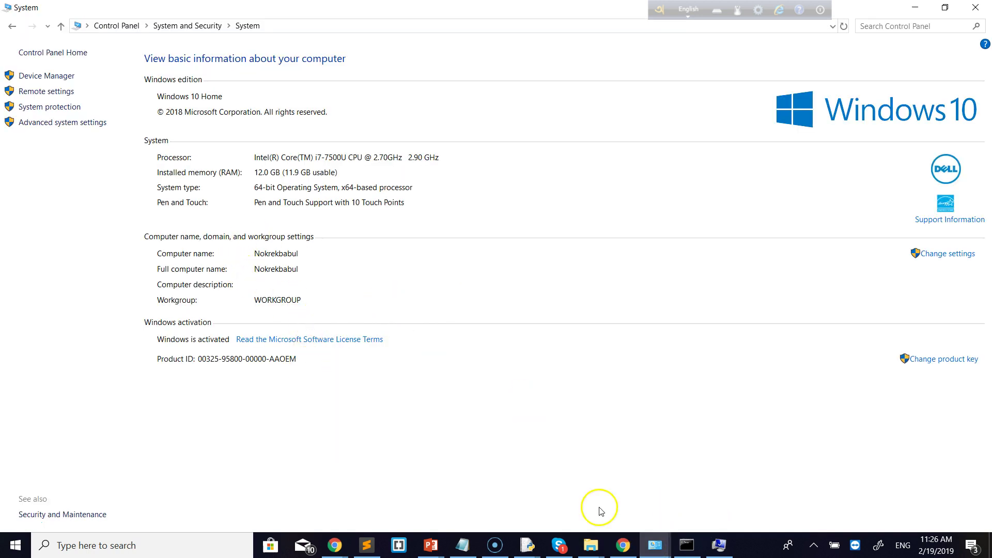
pyautogui.click(654, 543)
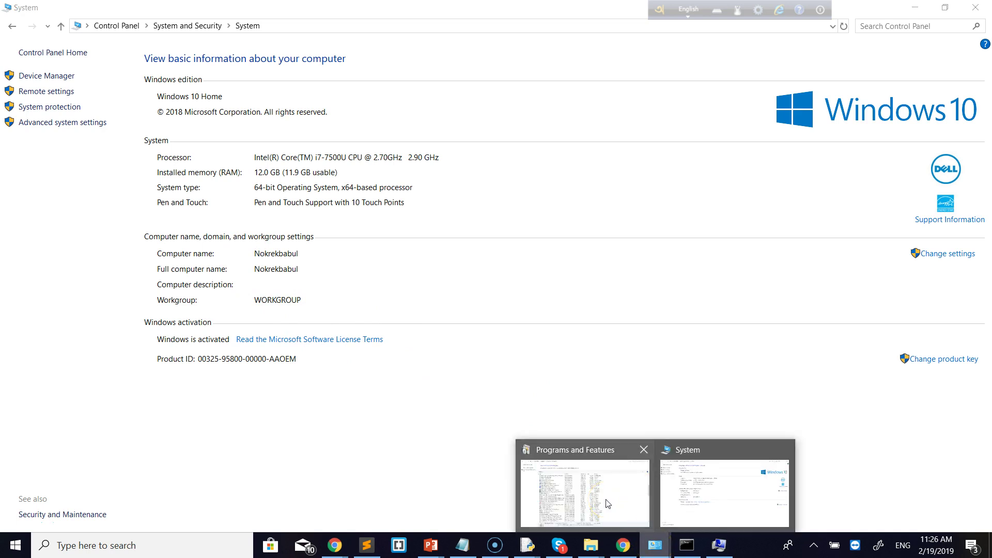
pyautogui.click(705, 490)
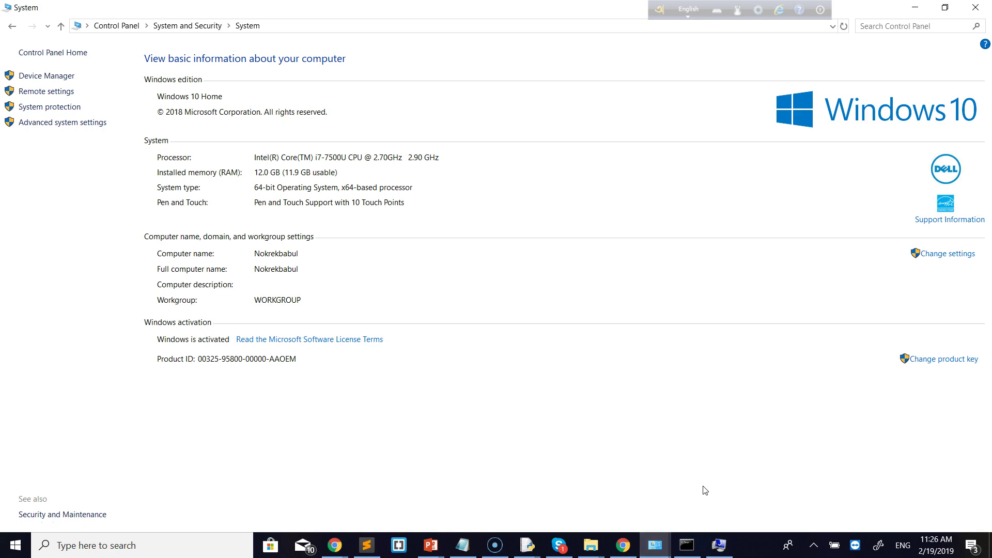
pyautogui.click(66, 126)
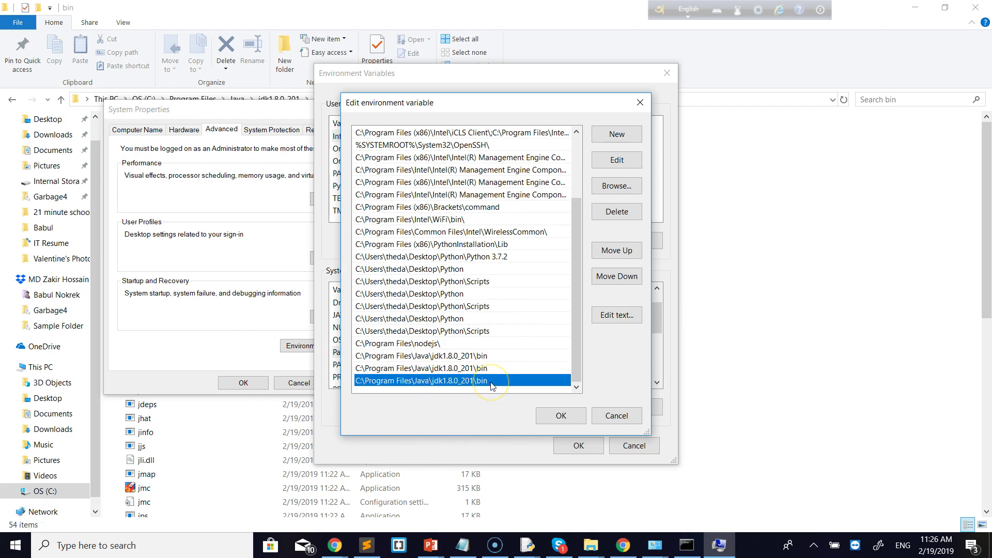
pyautogui.click(559, 417)
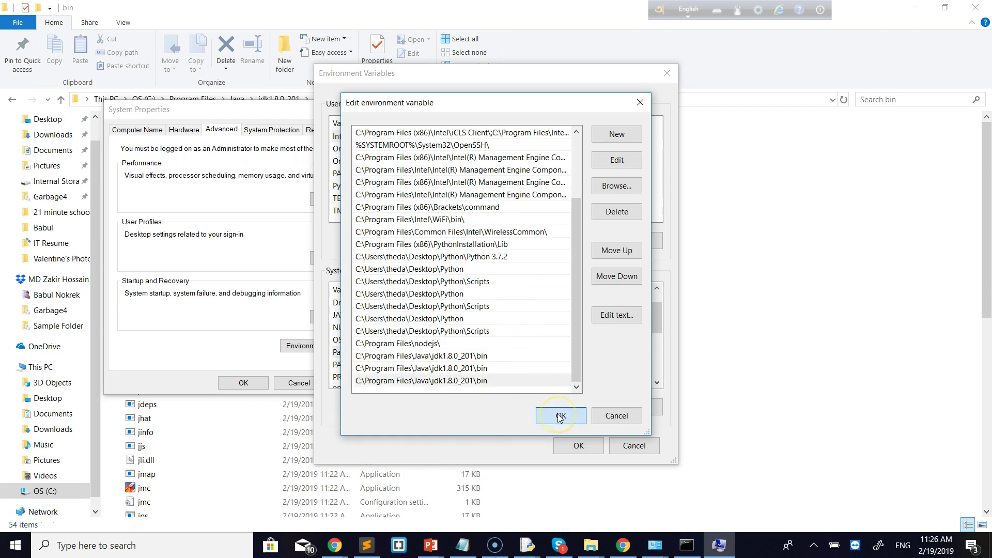
pyautogui.click(578, 446)
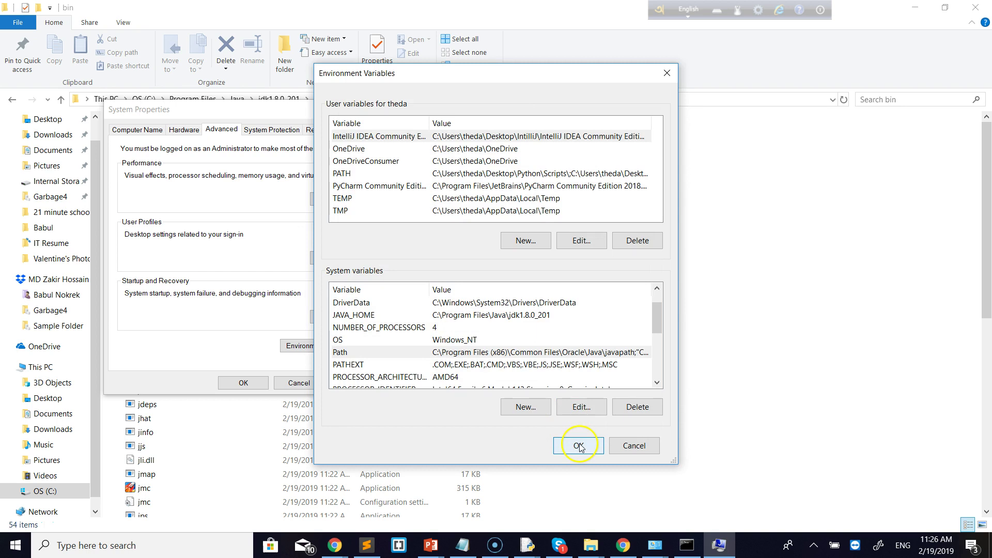
pyautogui.click(233, 385)
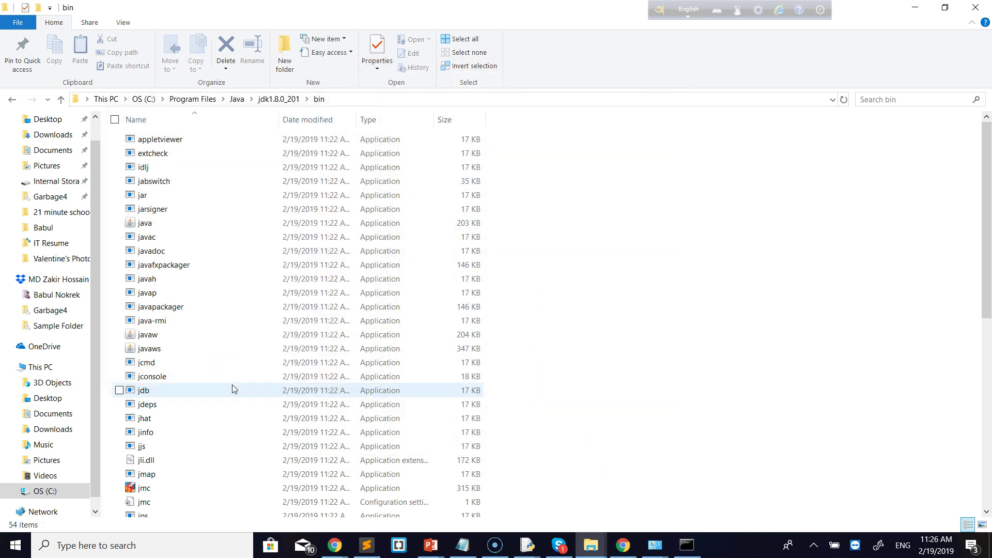
# Step: Close the System, Programs and Features, Command Prompt and JDK bin folder windows
pyautogui.click(655, 545)
pyautogui.click(783, 450)
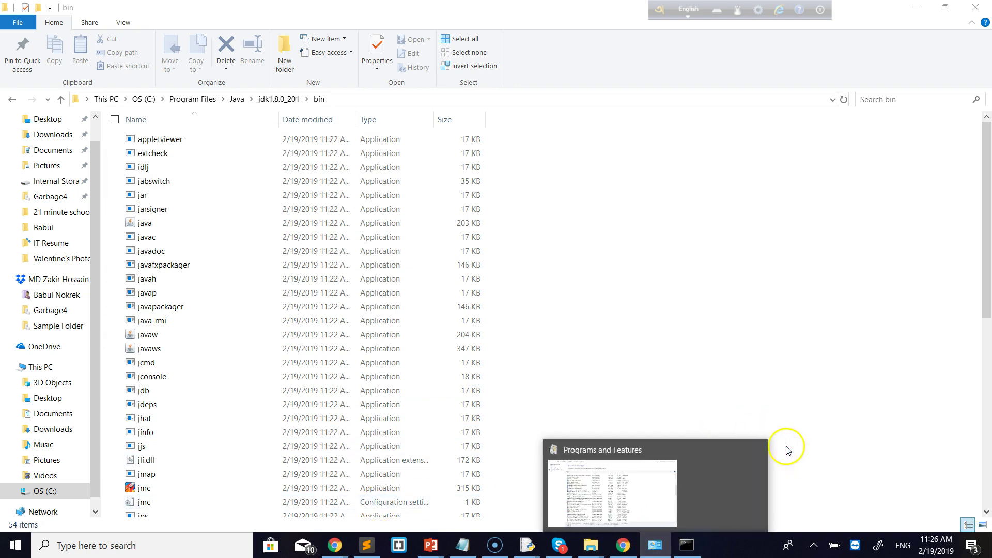
pyautogui.click(714, 450)
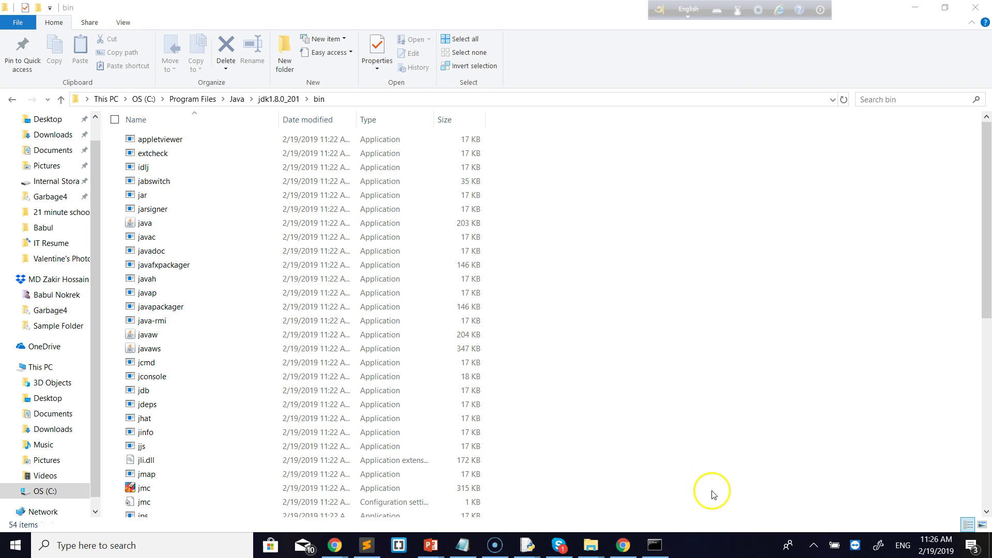
pyautogui.click(664, 547)
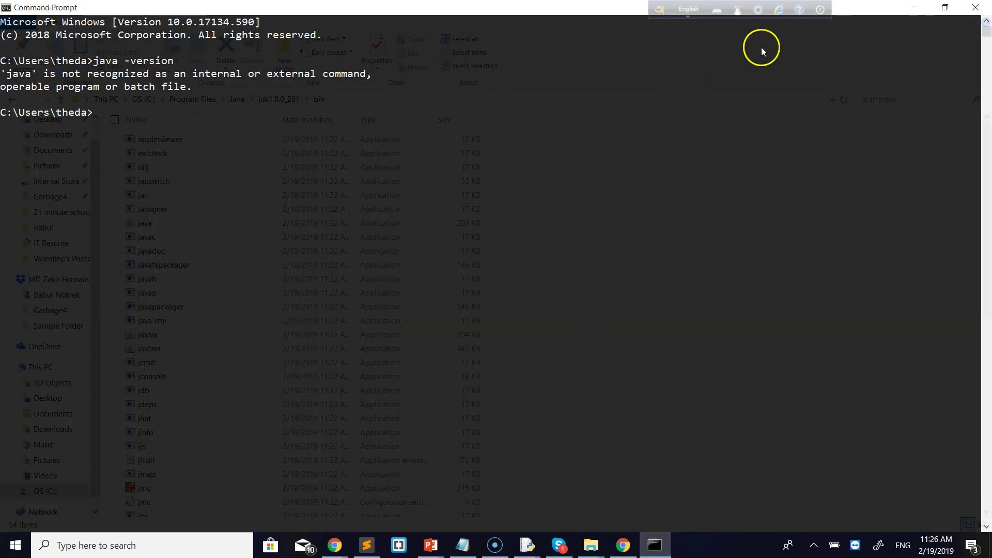
pyautogui.click(976, 9)
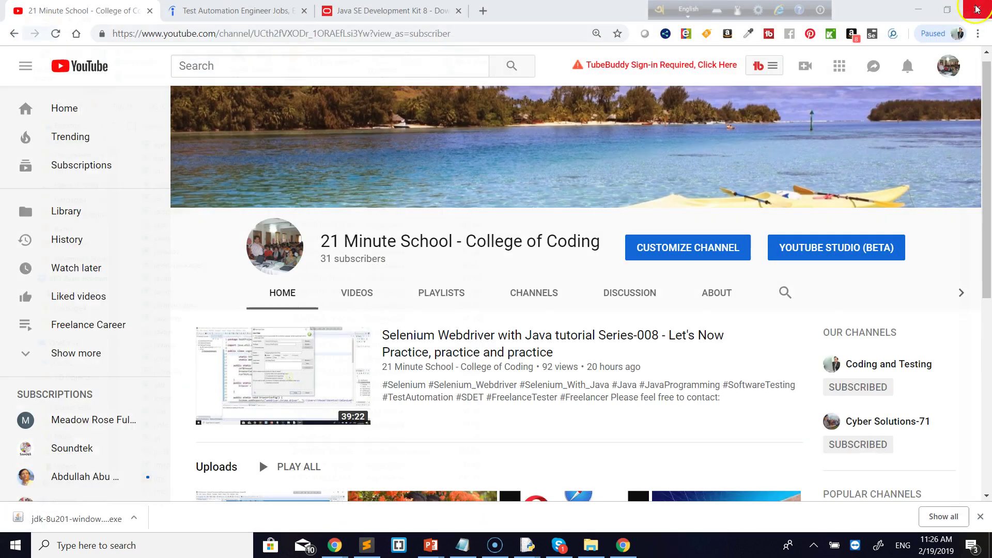
pyautogui.click(975, 8)
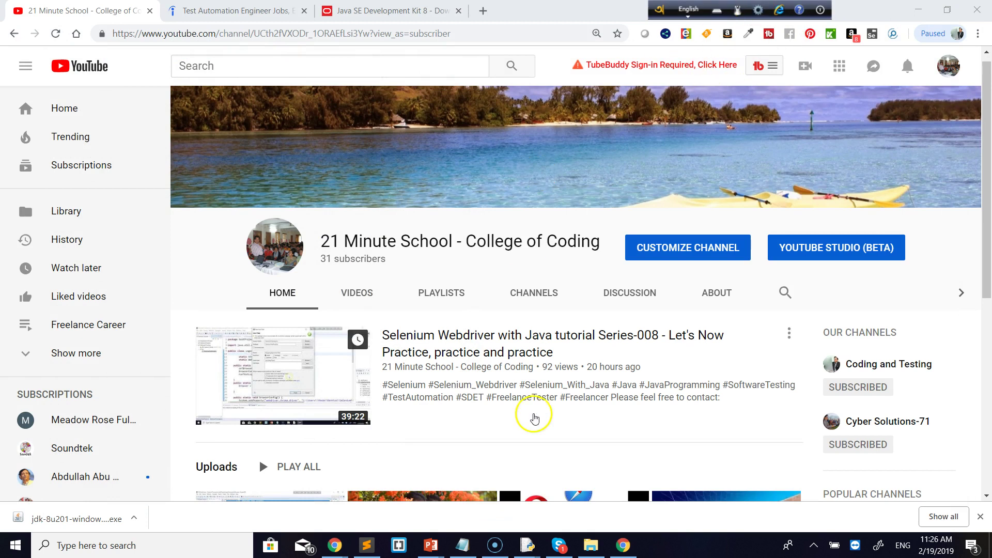
# Step: Minimize the open browser and Notepad windows to clear the desktop
pyautogui.click(921, 8)
pyautogui.click(921, 8)
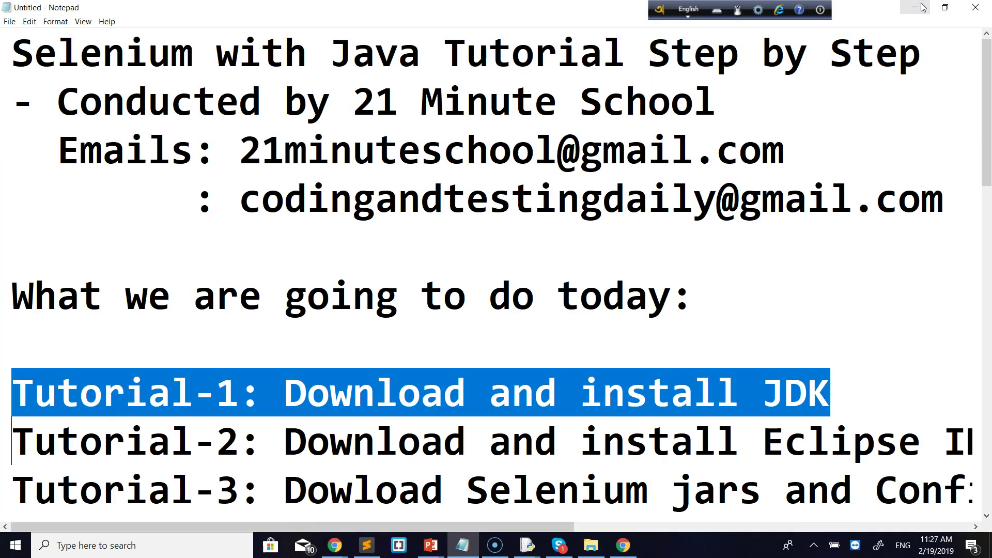
pyautogui.click(912, 8)
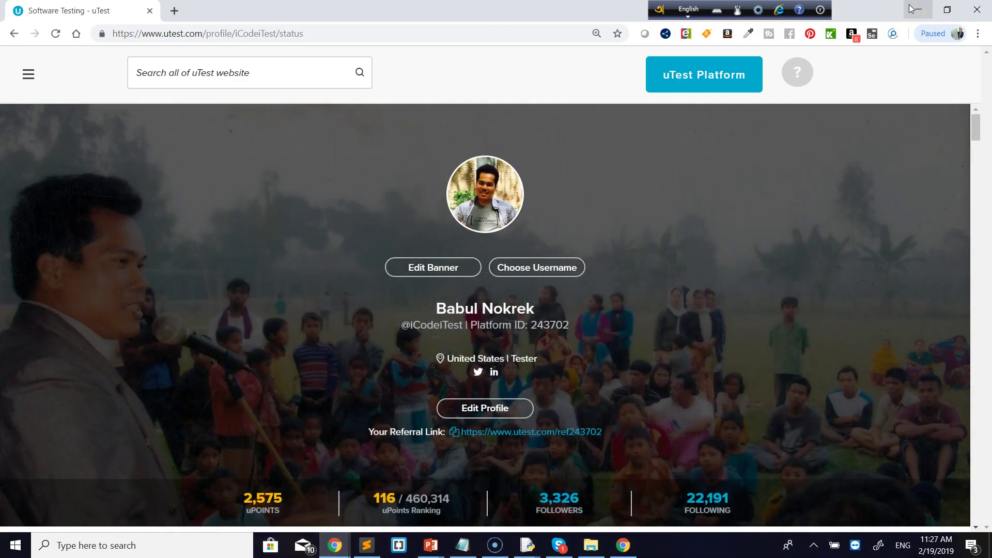
pyautogui.click(912, 8)
pyautogui.click(912, 9)
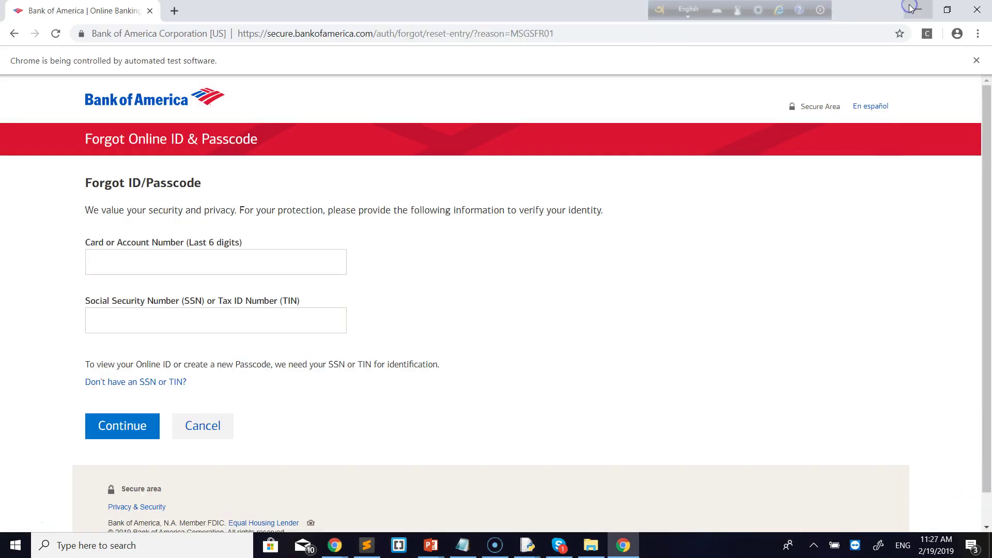
# Step: Minimize the remaining Bank of America browser window and refresh the desktop twice
pyautogui.click(912, 8)
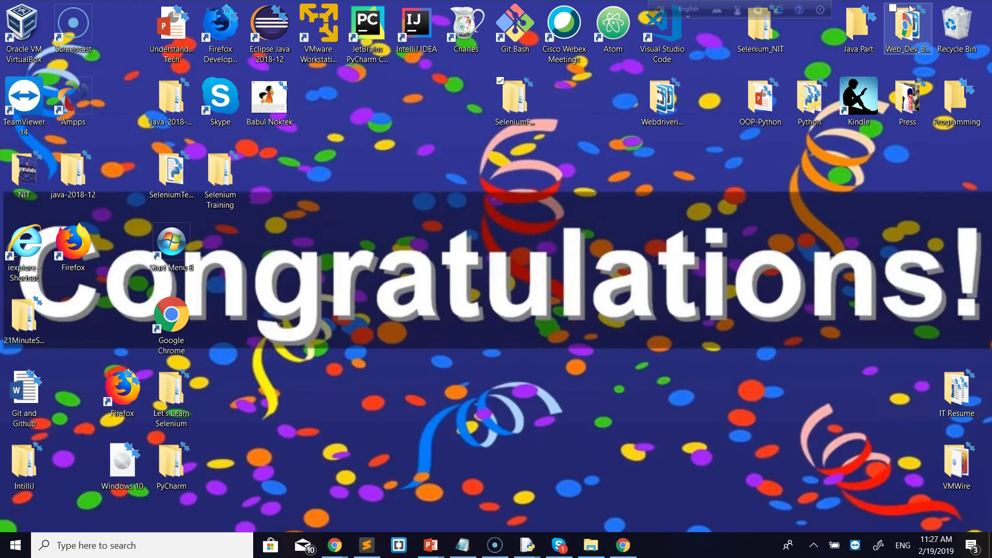
pyautogui.rightClick(447, 130)
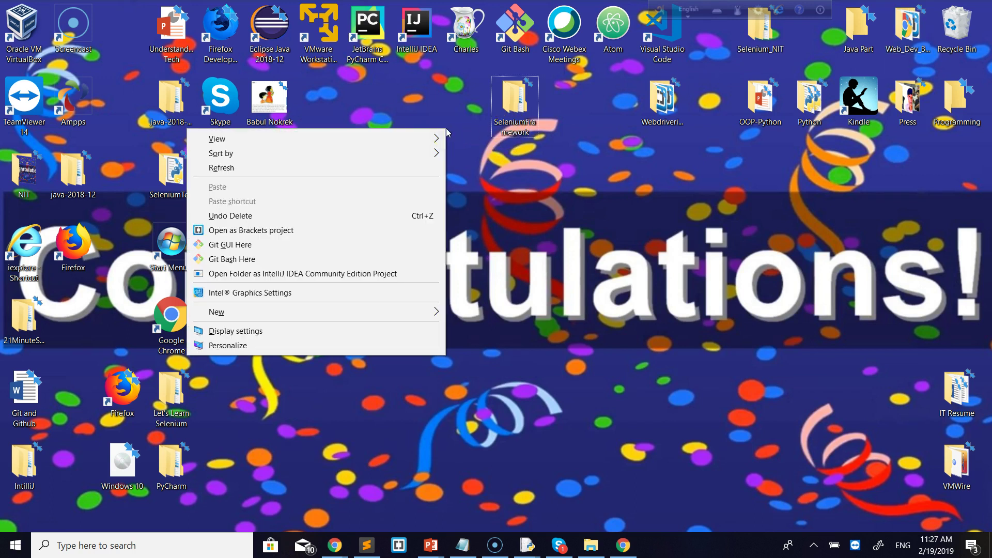
pyautogui.click(250, 167)
pyautogui.rightClick(292, 157)
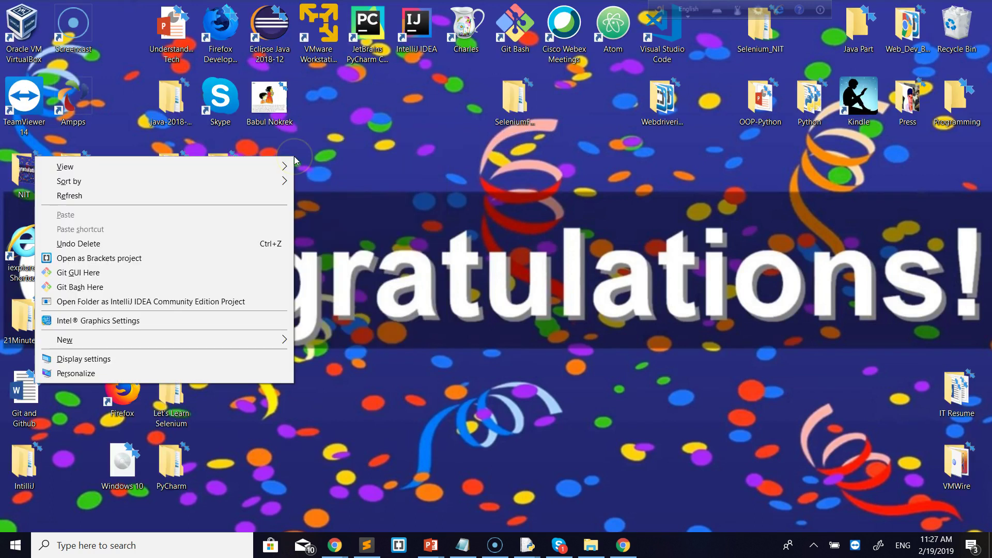
pyautogui.click(145, 197)
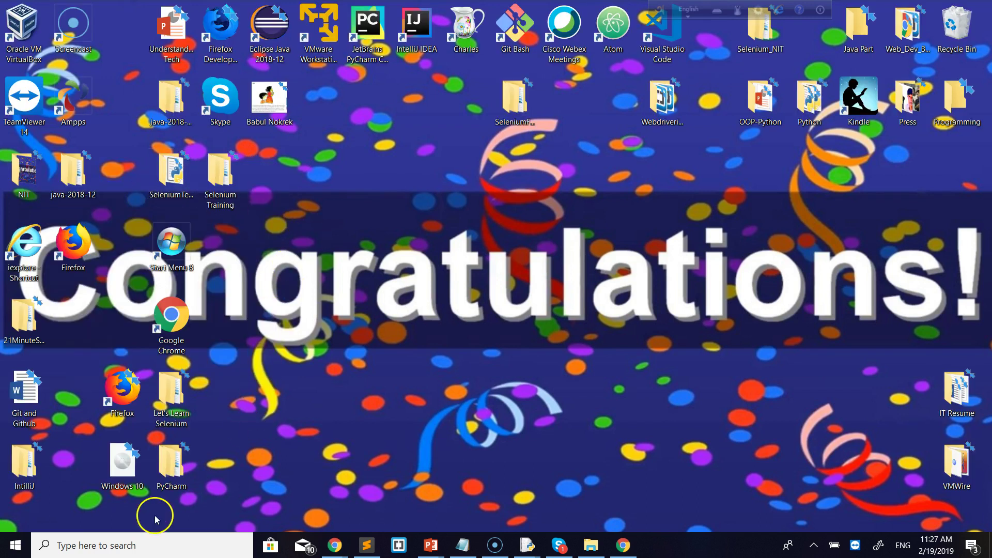
# Step: Check the installed Java version by running java -version in a new Command Prompt window, and maximize that window
pyautogui.click(132, 548)
pyautogui.write('cmd')
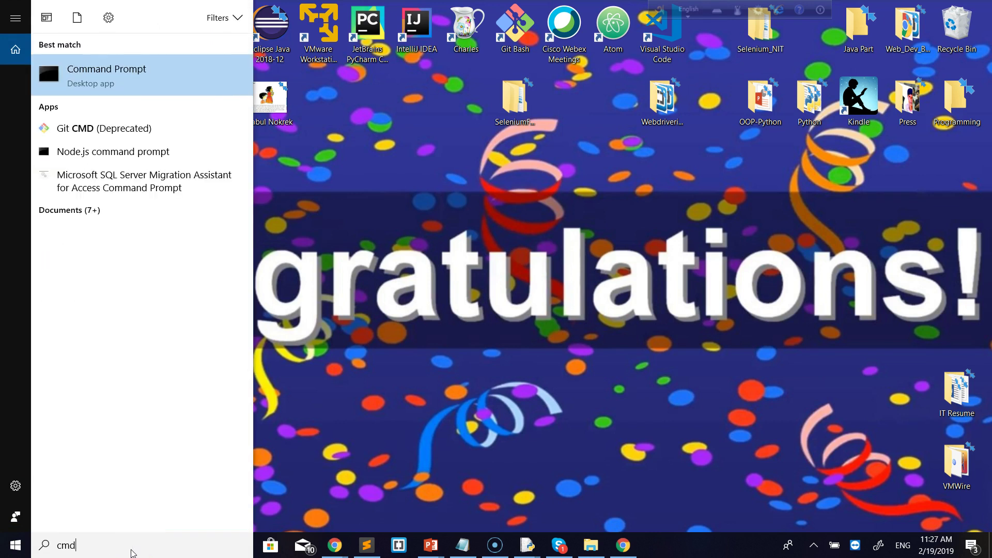
pyautogui.press('Return')
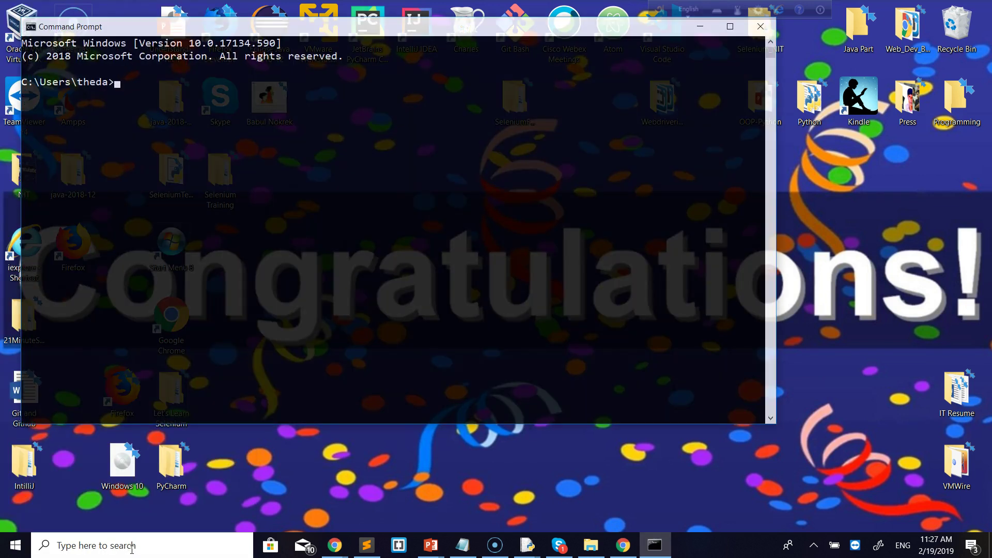
pyautogui.write('java -version')
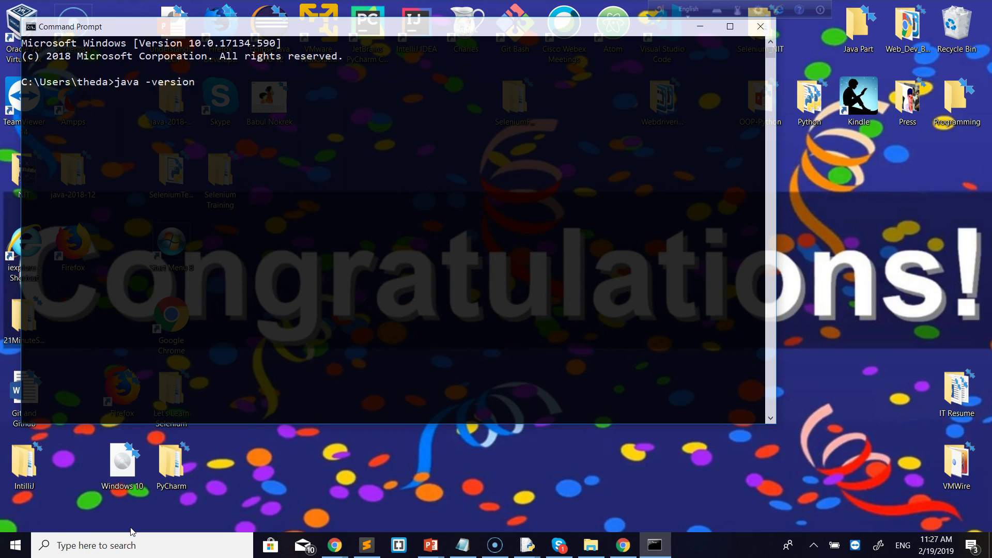
pyautogui.press('Return')
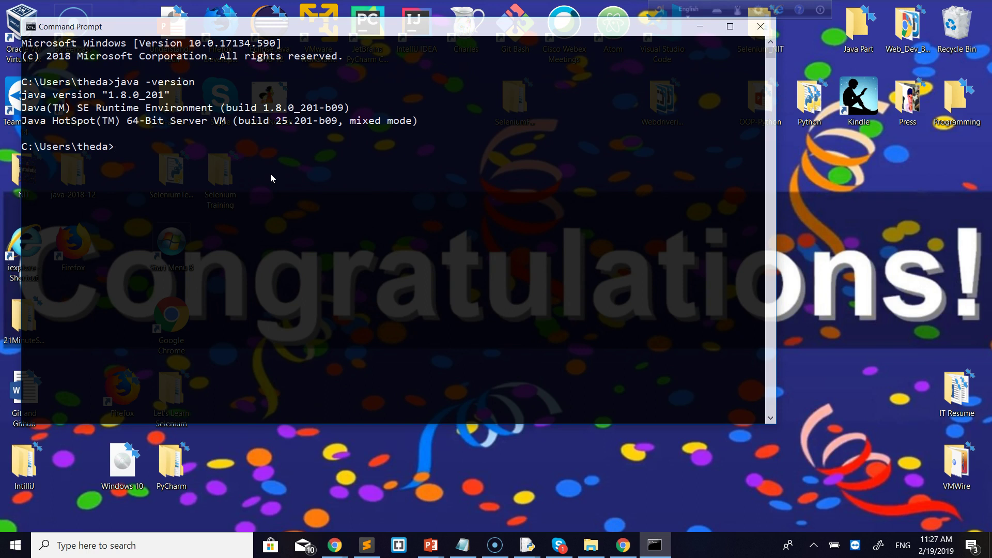
pyautogui.click(731, 26)
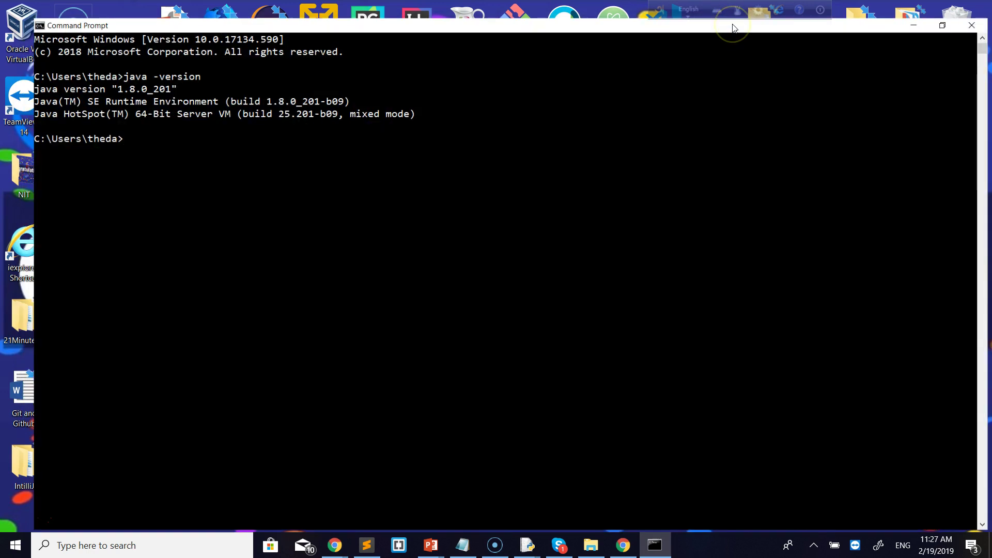